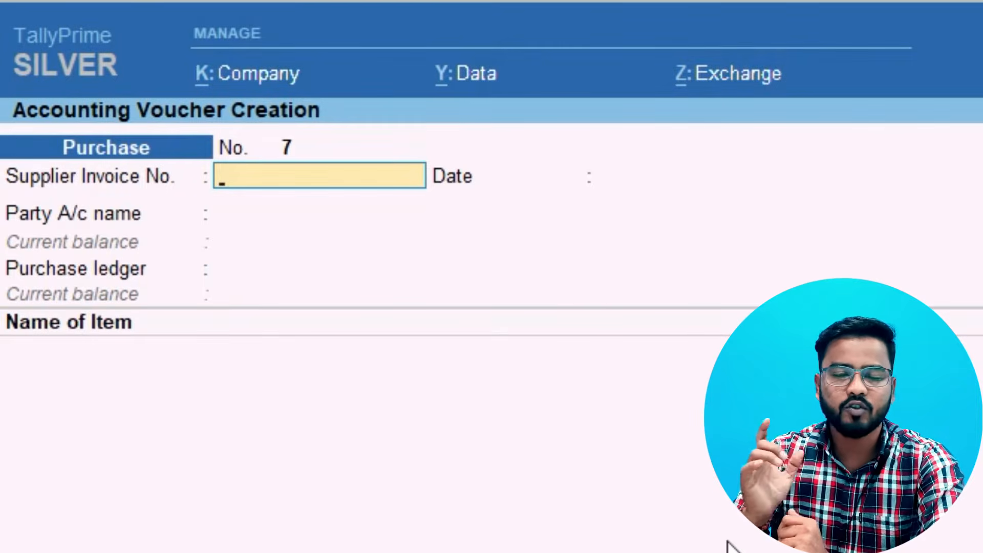
# Enter supplier invoice number 120 dated 1-Apr-23 in the purchase voucher
pyautogui.write('120')
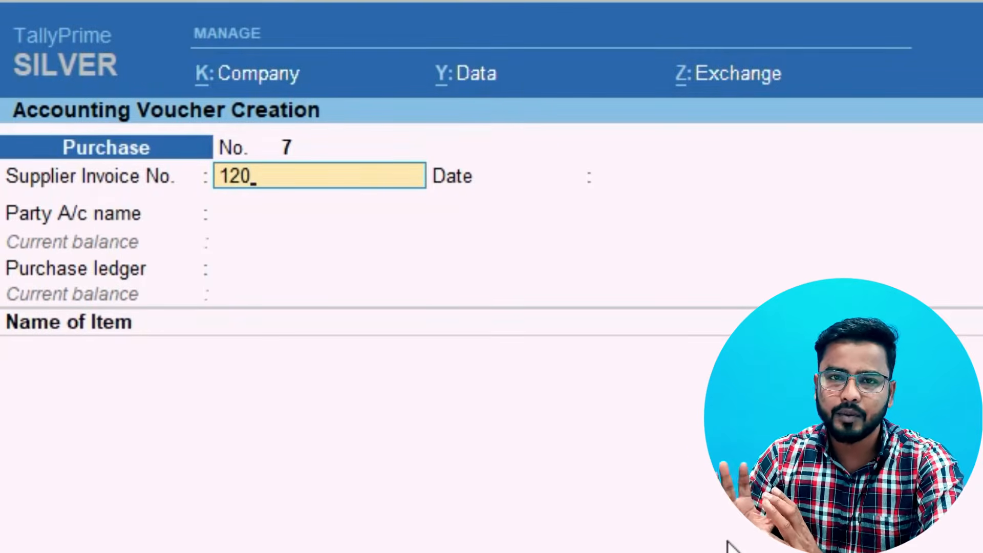
pyautogui.press('Return')
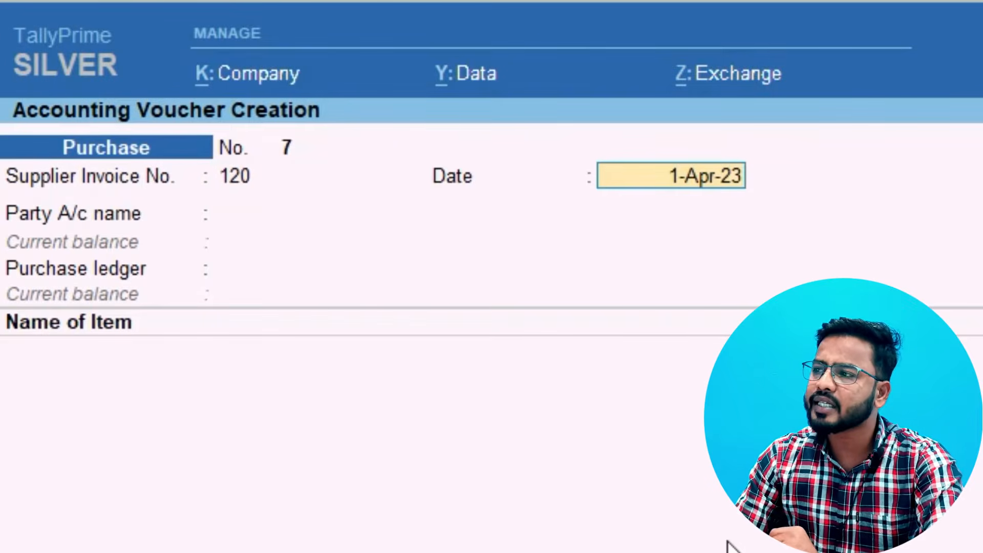
pyautogui.press('Return')
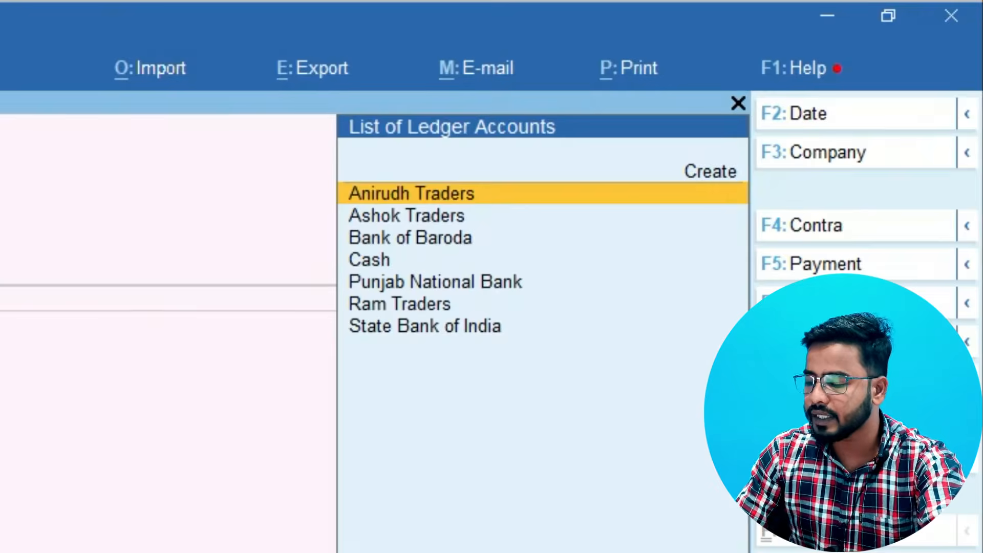
# Choose Cash as the party account and leave all the receipt details blank
pyautogui.press('Down')
pyautogui.press('Down')
pyautogui.press('Down')
pyautogui.press('Return')
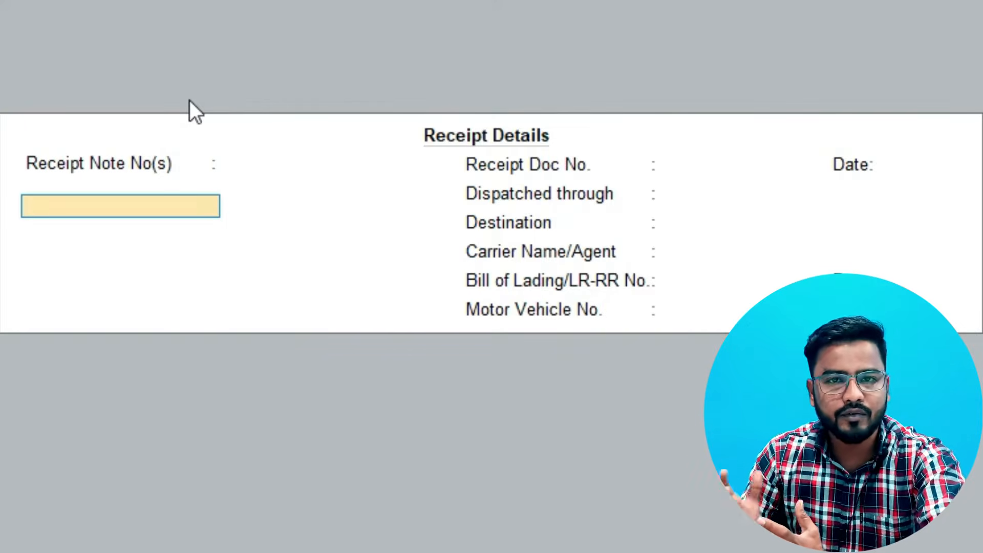
pyautogui.press('Return')
pyautogui.press('Return')
pyautogui.press('Return')
pyautogui.press('Return')
pyautogui.press('Return')
pyautogui.press('Return')
pyautogui.press('Return')
pyautogui.press('Return')
pyautogui.press('Return')
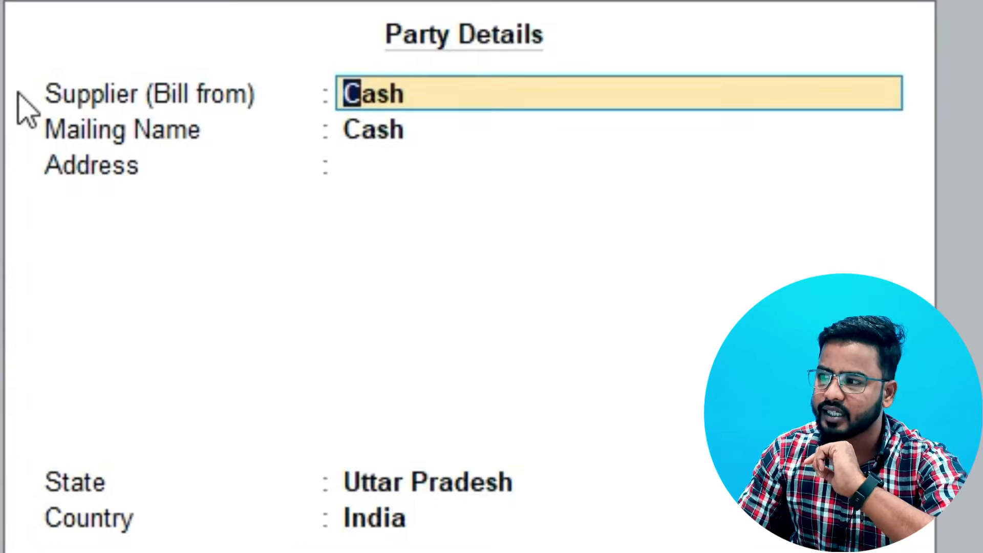
# Keep Cash as the supplier and set the mailing name to Anirudh Traders in the party details
pyautogui.press('Return')
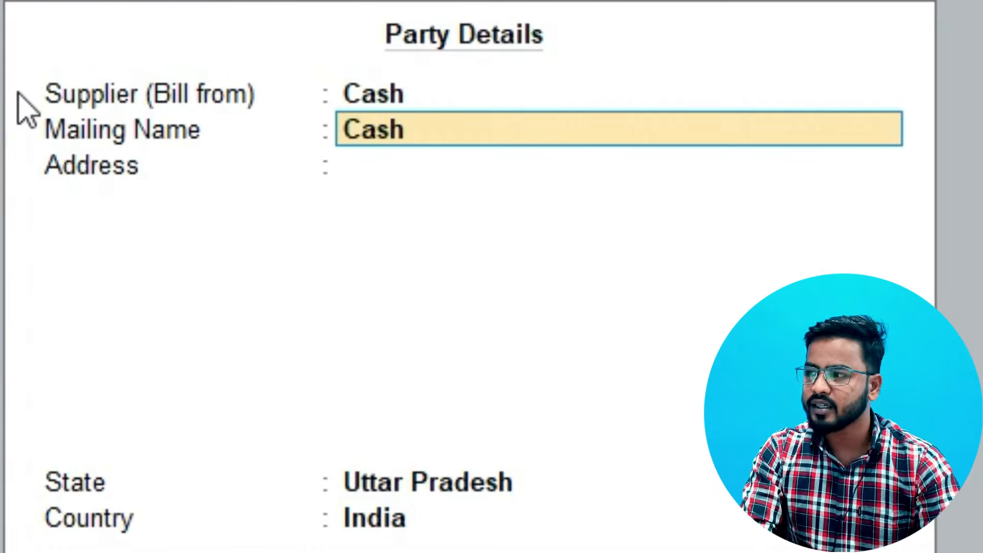
pyautogui.write('Ani')
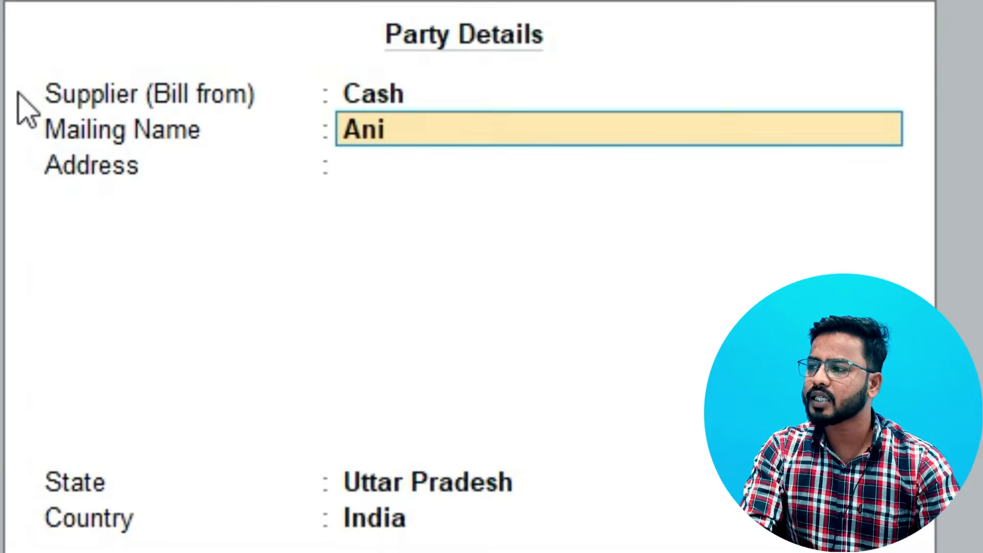
pyautogui.write('rudh Traders')
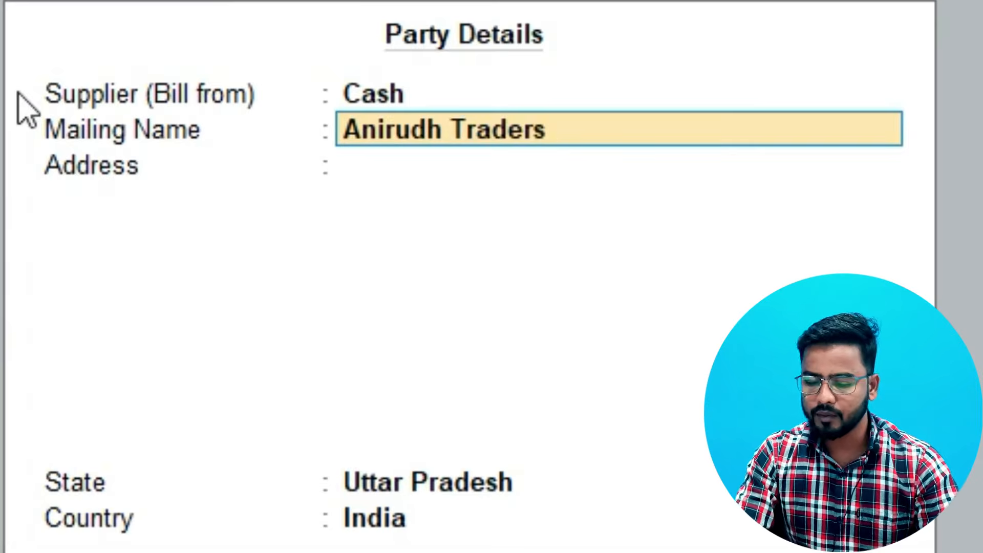
pyautogui.press('Return')
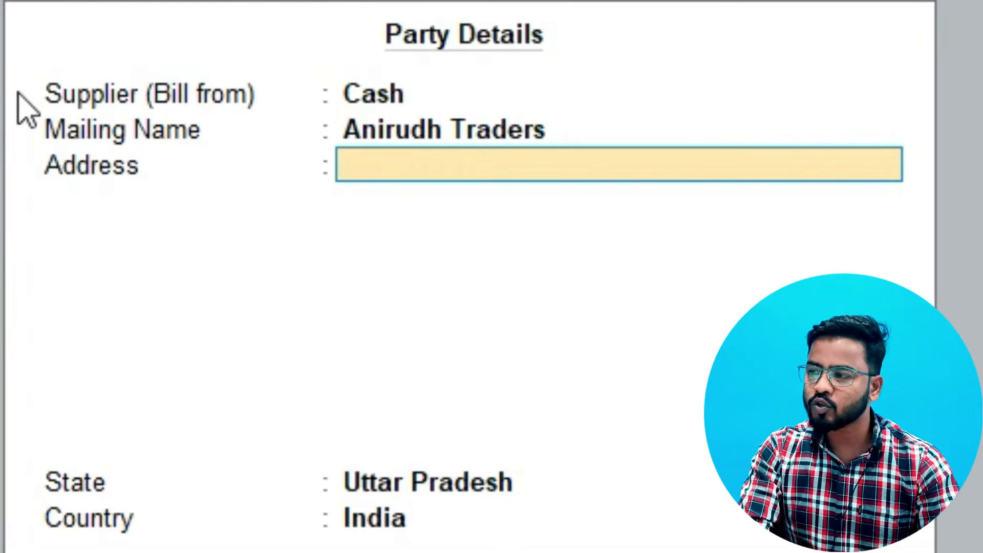
# Fill in the supplier's three-line postal address and accept the party details
pyautogui.write('M')
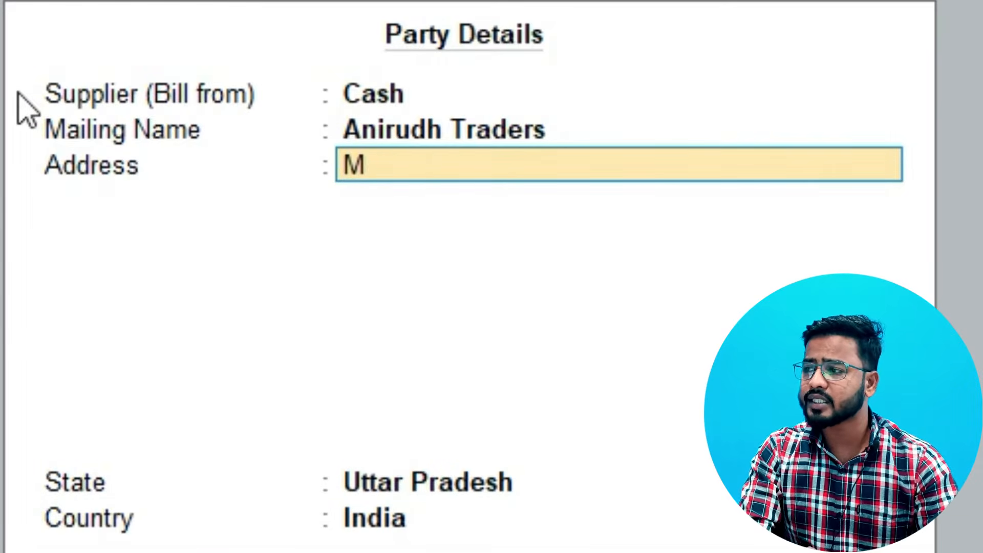
pyautogui.write('ain Market')
pyautogui.press('Return')
pyautogui.write('Laxm')
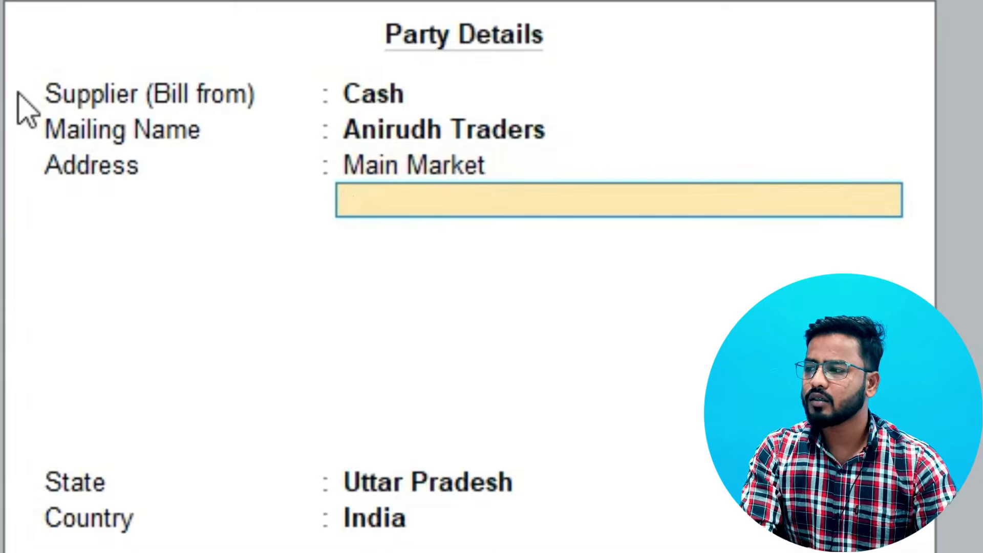
pyautogui.write('i Nagar')
pyautogui.press('Return')
pyautogui.write('Delh')
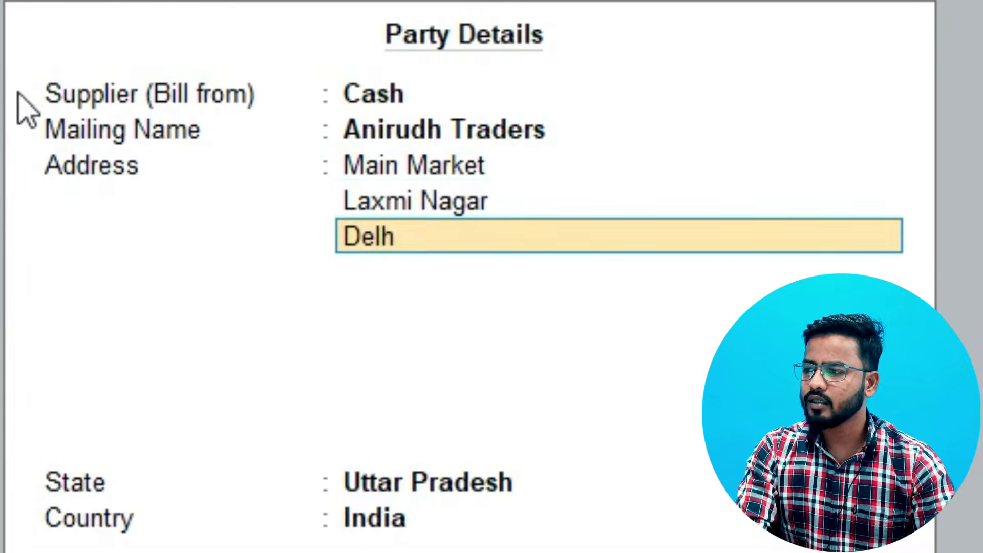
pyautogui.write('i 110077')
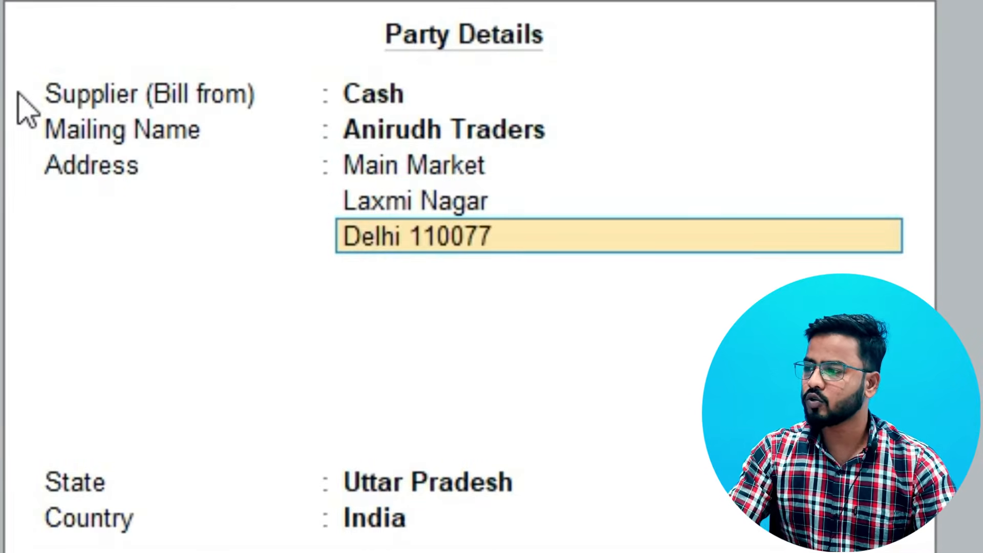
pyautogui.press('Return')
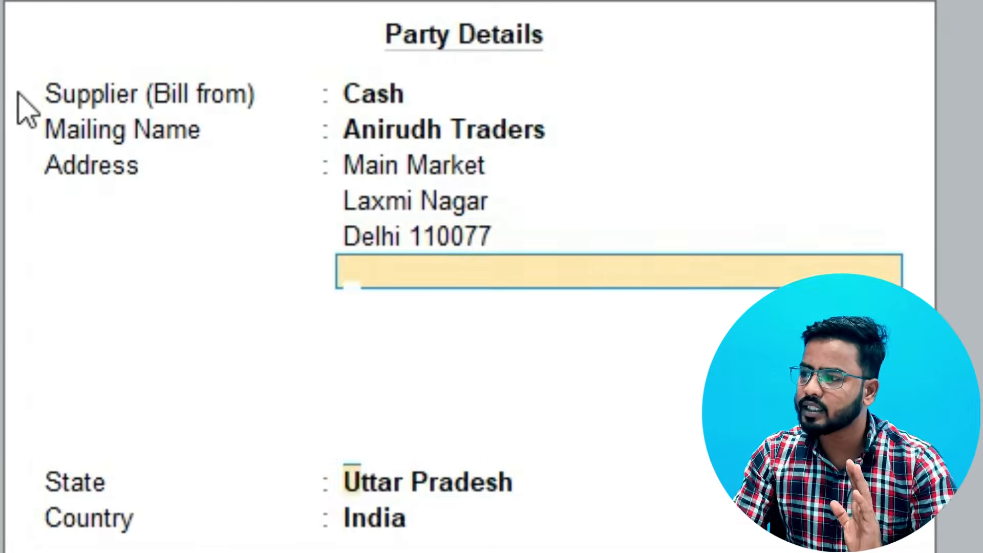
pyautogui.press('Return')
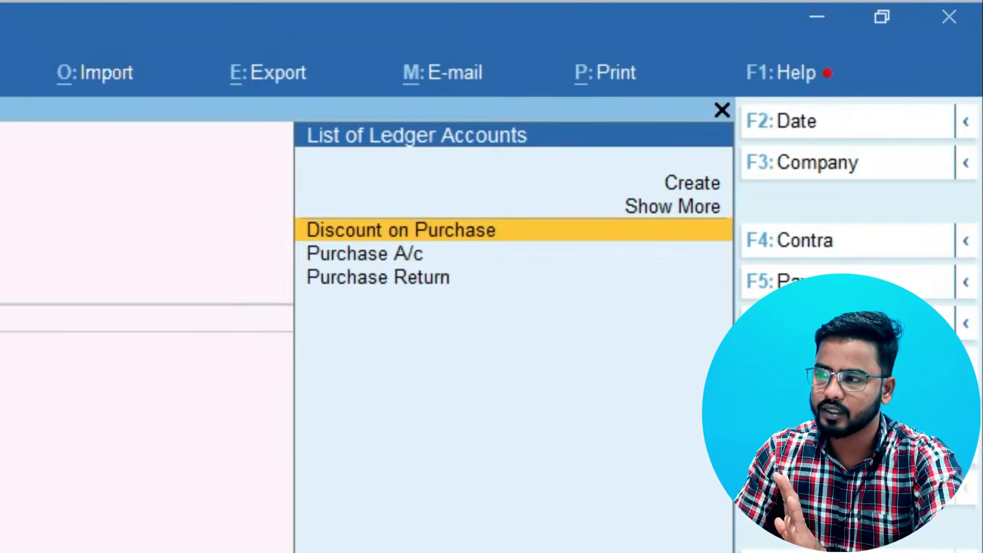
# Choose Purchase A/c as the purchase ledger and add the stock item Arrow Trousers "28"
pyautogui.press('Down')
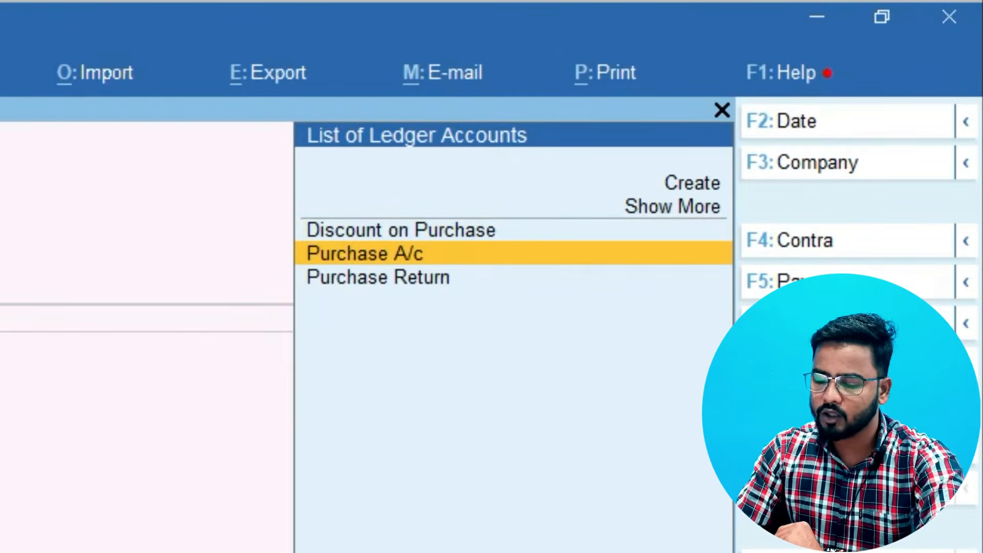
pyautogui.press('Return')
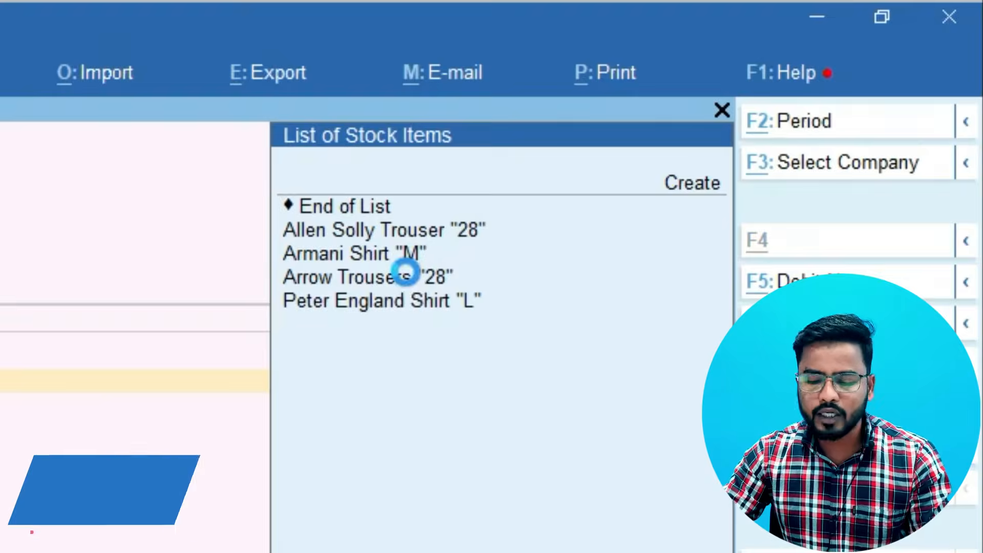
pyautogui.hotkey('alt', 'c')
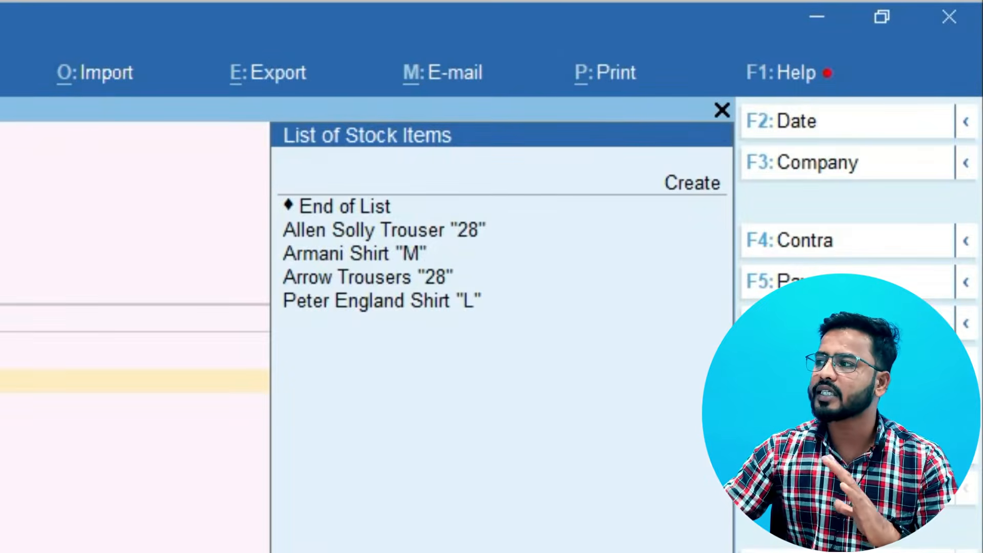
pyautogui.press('Down')
pyautogui.press('Down')
pyautogui.press('Down')
pyautogui.press('Down')
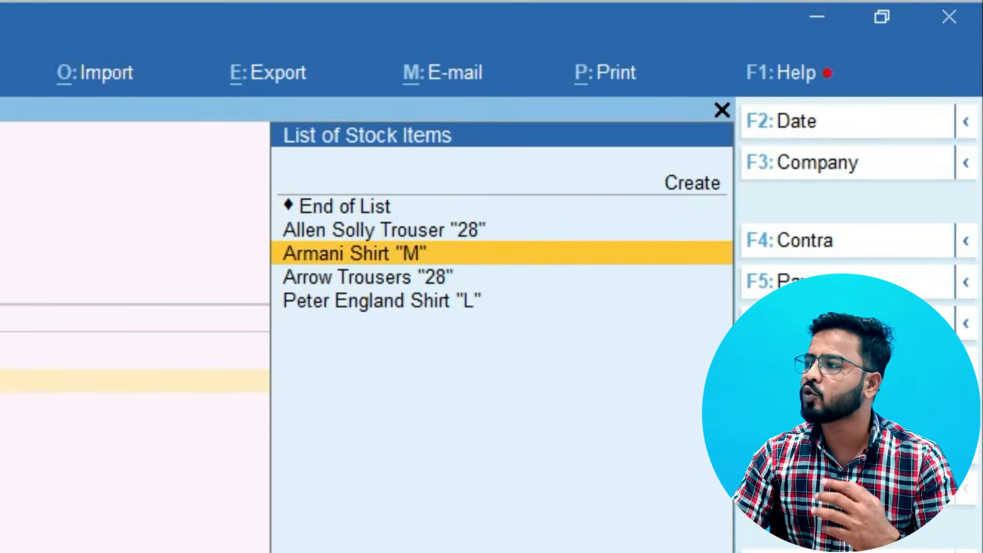
pyautogui.press('Down')
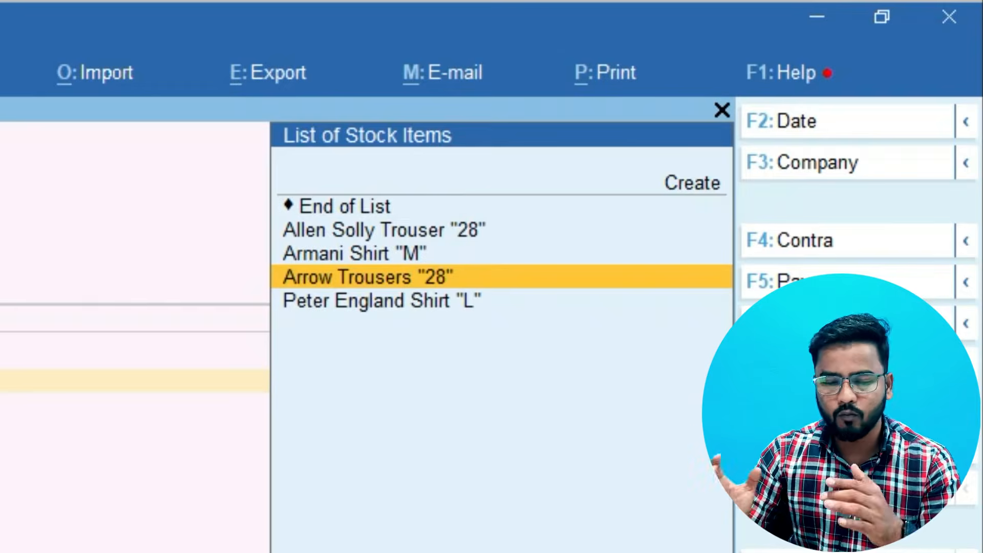
pyautogui.press('Return')
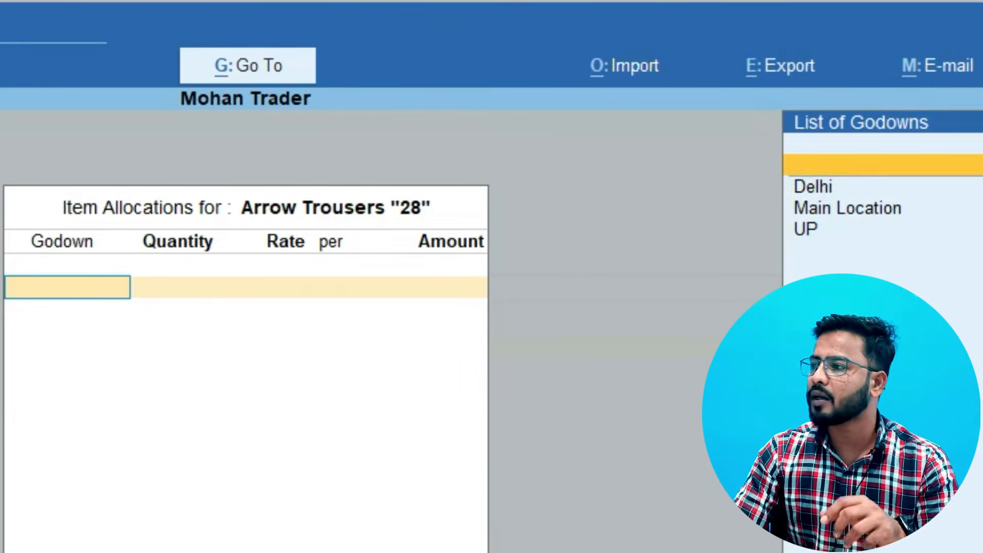
# Allocate 100 Pcs of Arrow Trousers "28" to the Delhi godown at a rate of 300 per piece
pyautogui.press('Down')
pyautogui.press('Return')
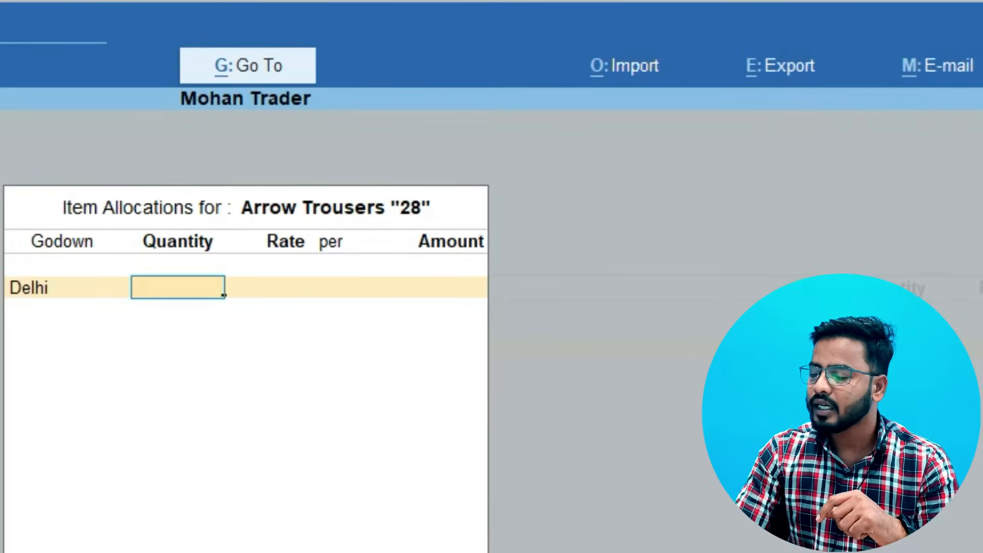
pyautogui.write('100')
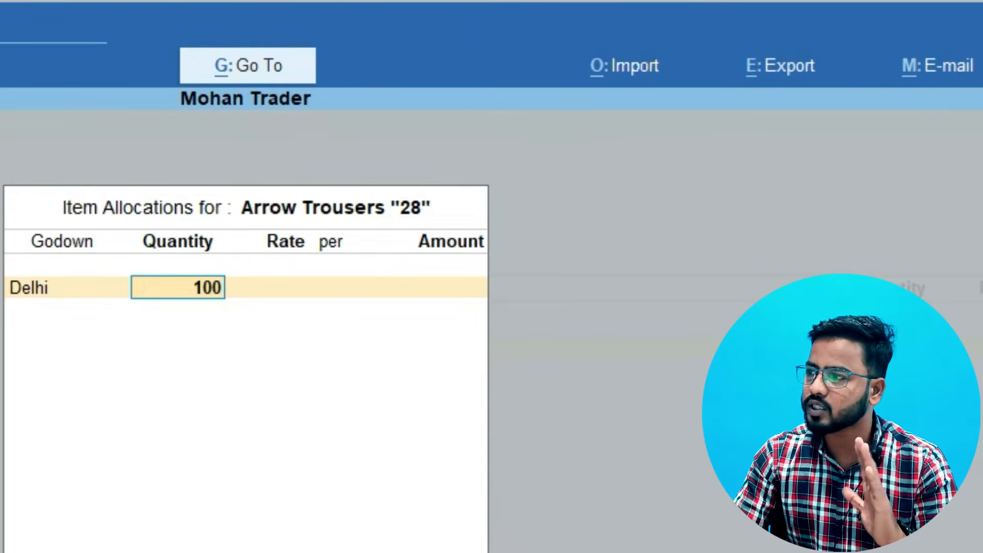
pyautogui.press('Return')
pyautogui.write('300')
pyautogui.press('Return')
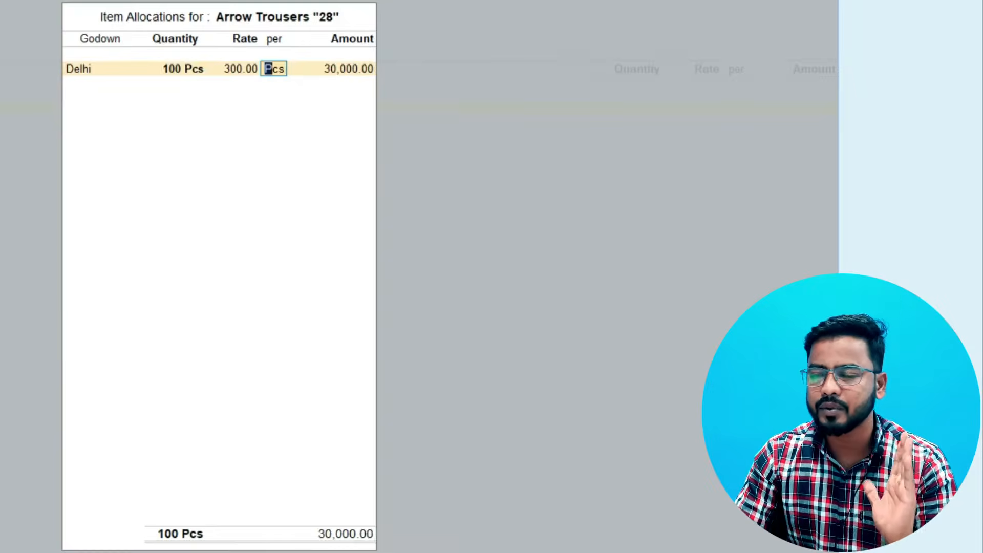
pyautogui.press('Return')
pyautogui.press('Return')
pyautogui.press('Return')
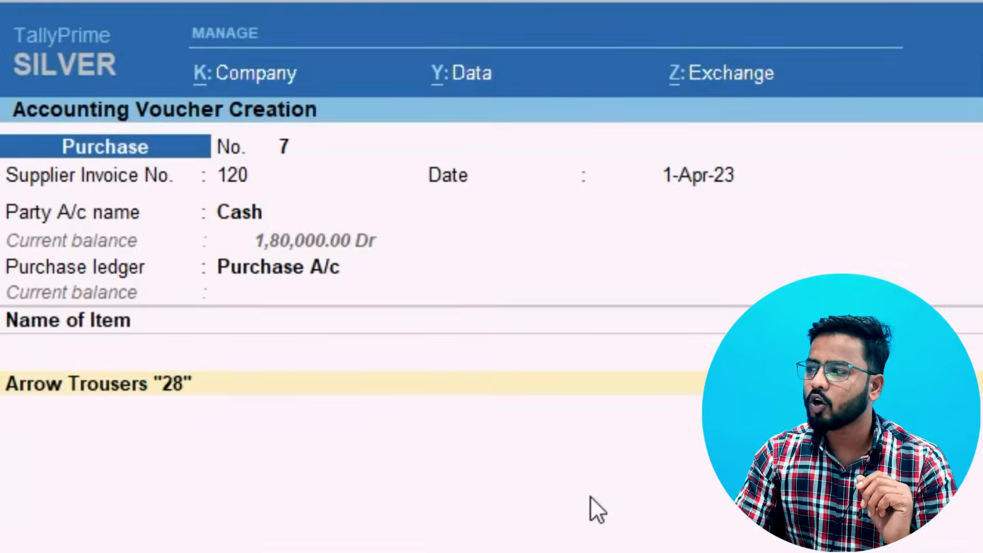
# End the item list, enter the narration "Purchase goods from Anirudh traders" and save the purchase voucher
pyautogui.press('Return')
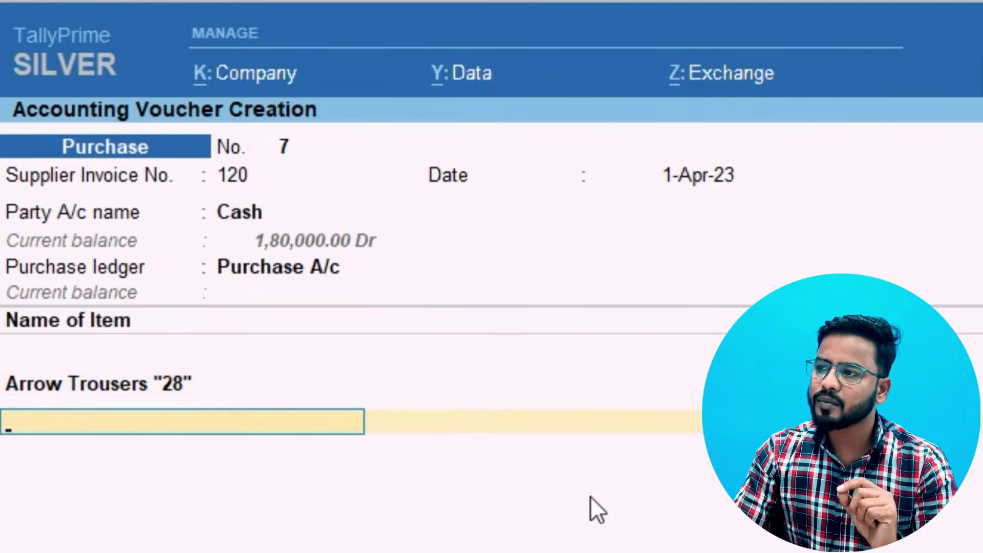
pyautogui.press('Return')
pyautogui.press('Return')
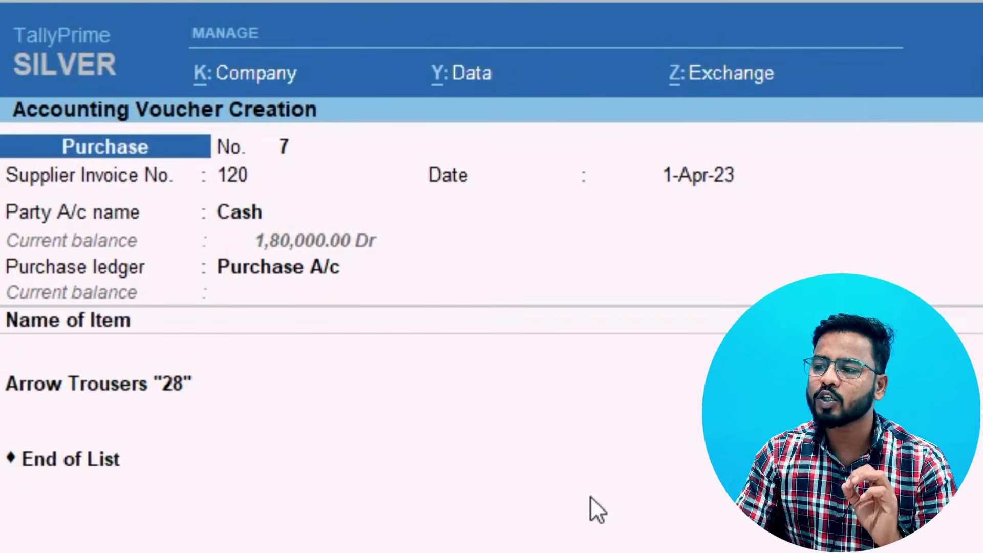
pyautogui.press('Return')
pyautogui.write('Pur')
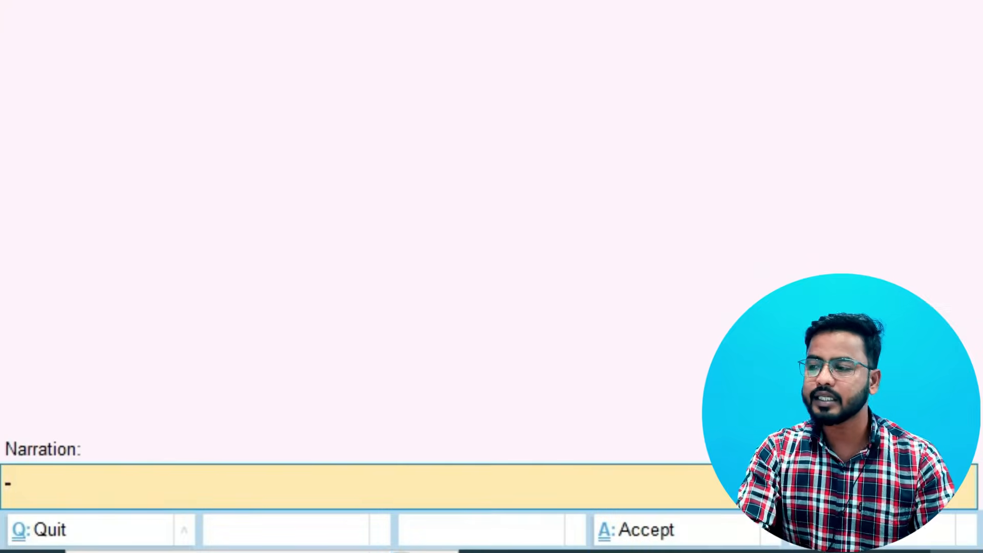
pyautogui.write('chase goods o')
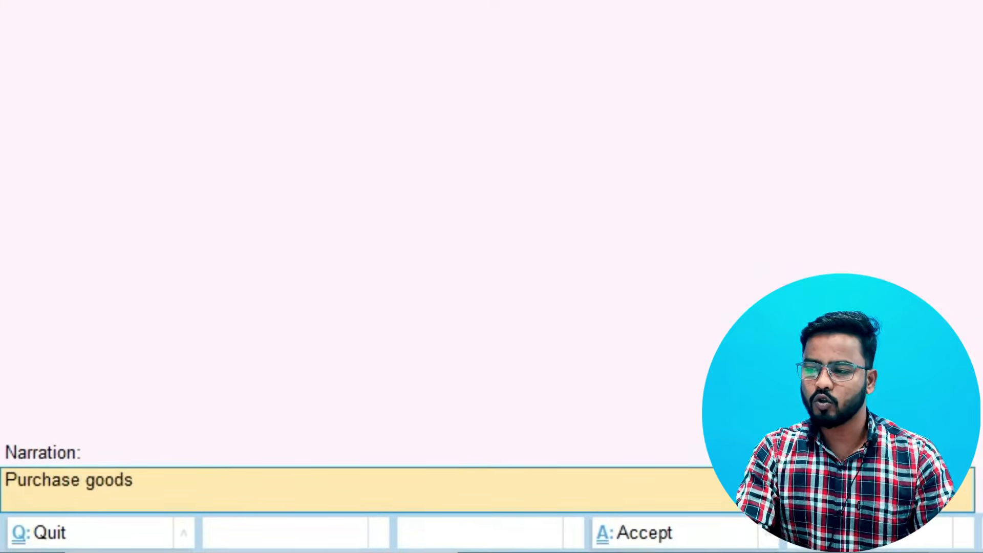
pyautogui.write('f')
pyautogui.press('BackSpace')
pyautogui.press('BackSpace')
pyautogui.write('from A')
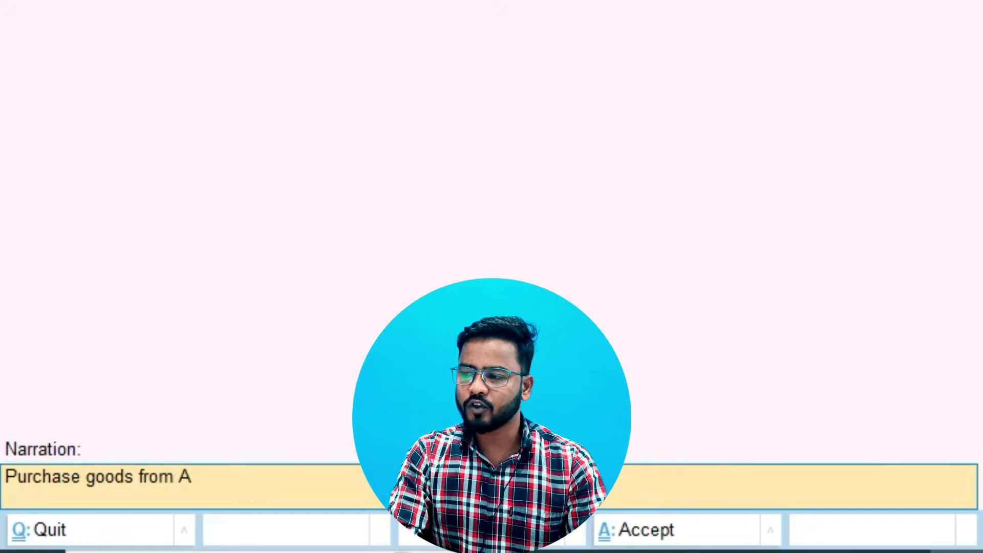
pyautogui.write('nirudh')
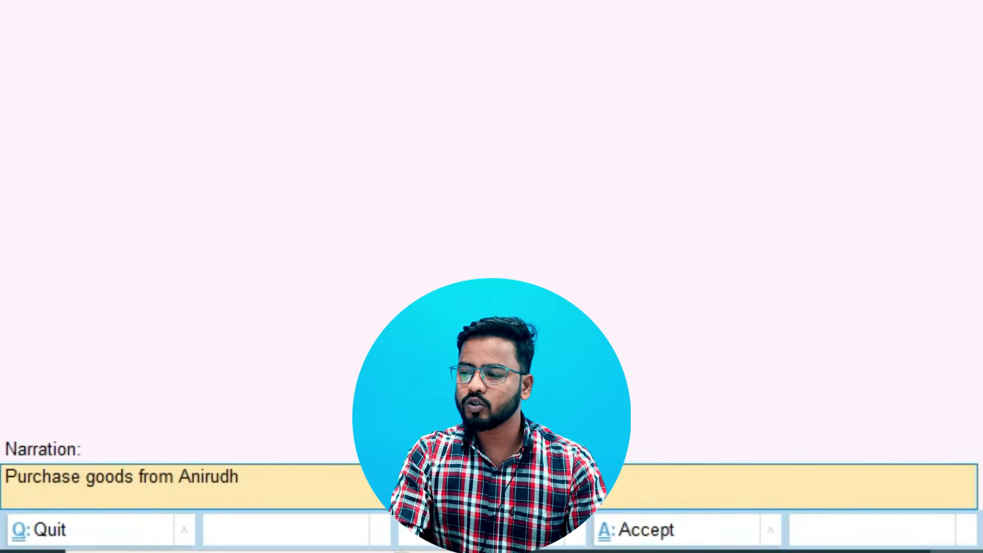
pyautogui.write(' traders')
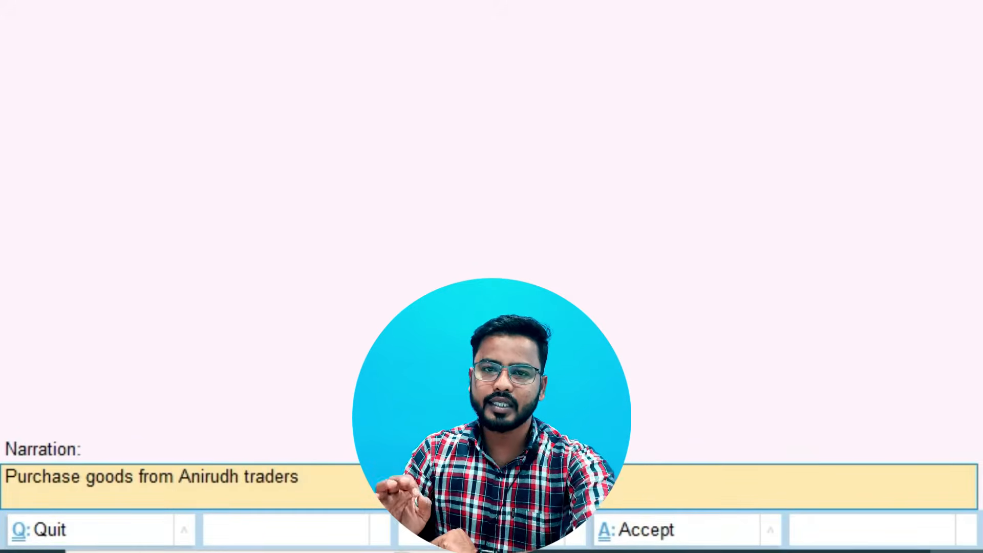
pyautogui.press('Return')
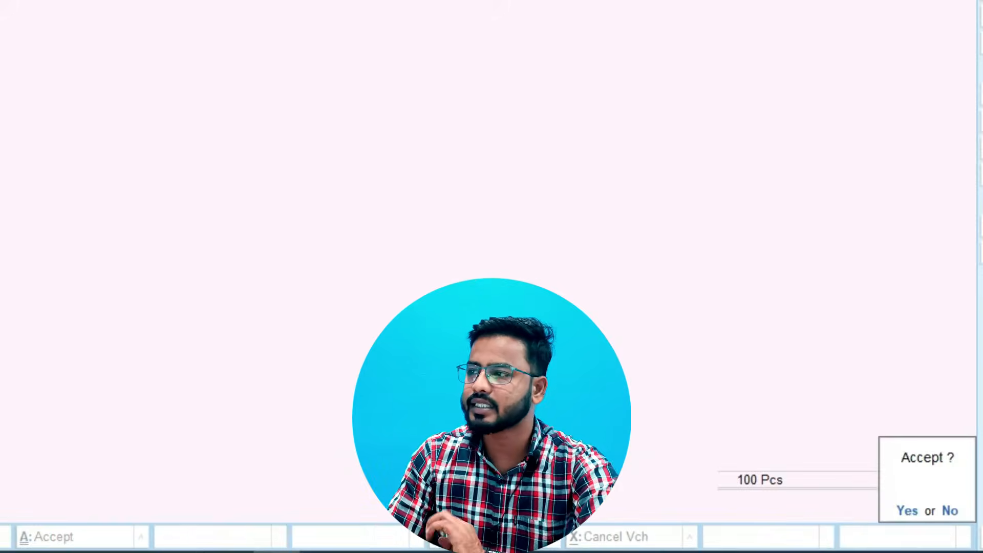
pyautogui.press('y')
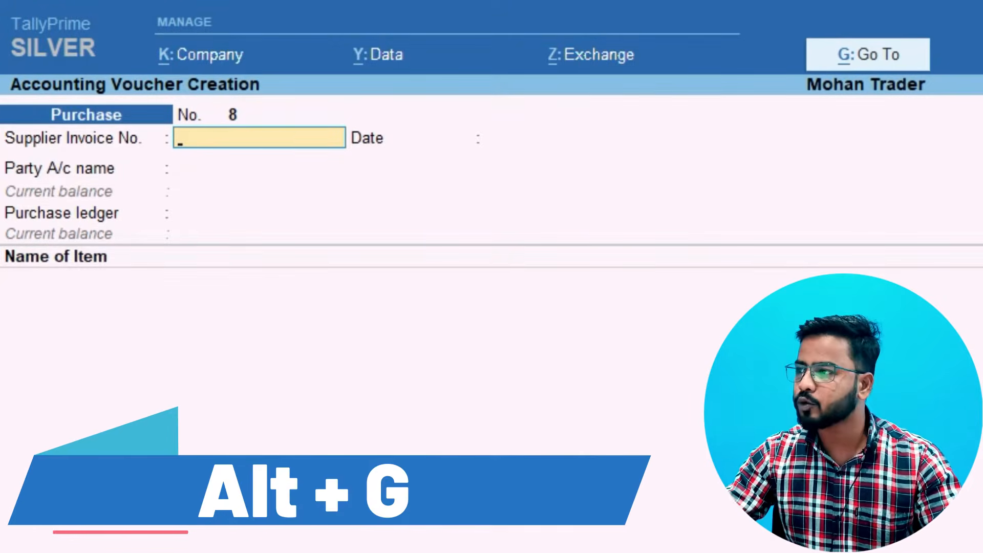
# Open the Profit & Loss A/c report from the list of reports
pyautogui.hotkey('alt', 'g')
pyautogui.press('Down')
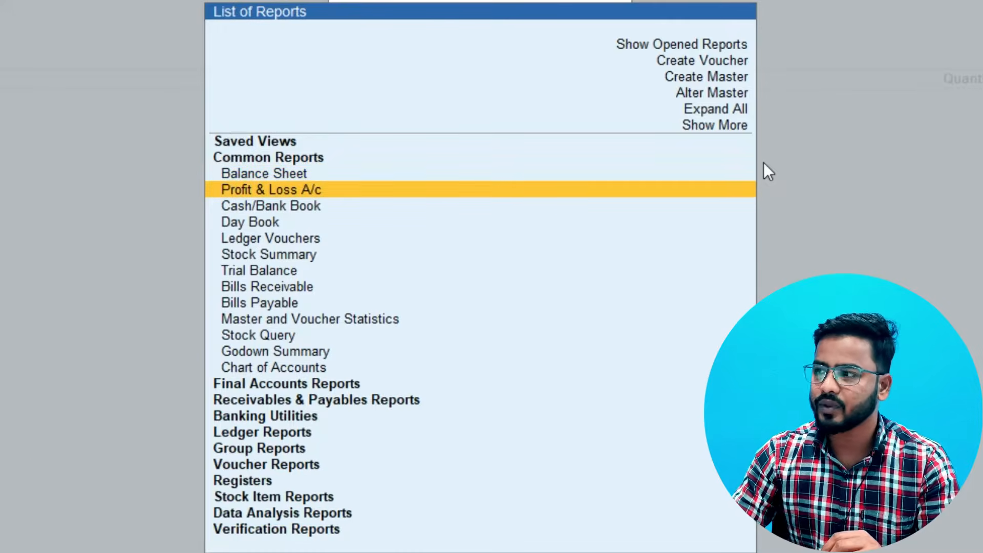
pyautogui.press('Return')
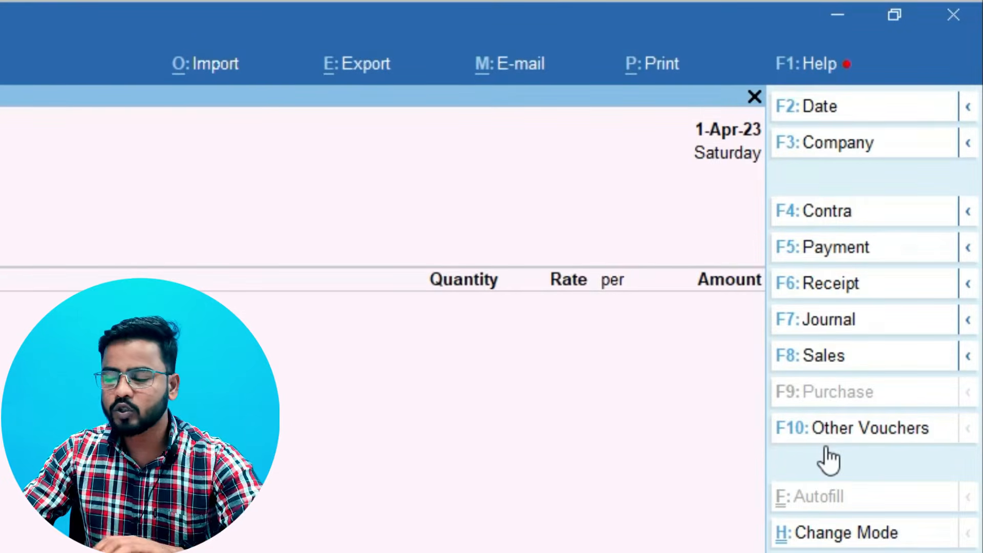
# Open the list of other voucher types and show the inactive ones as well
pyautogui.click(854, 427)
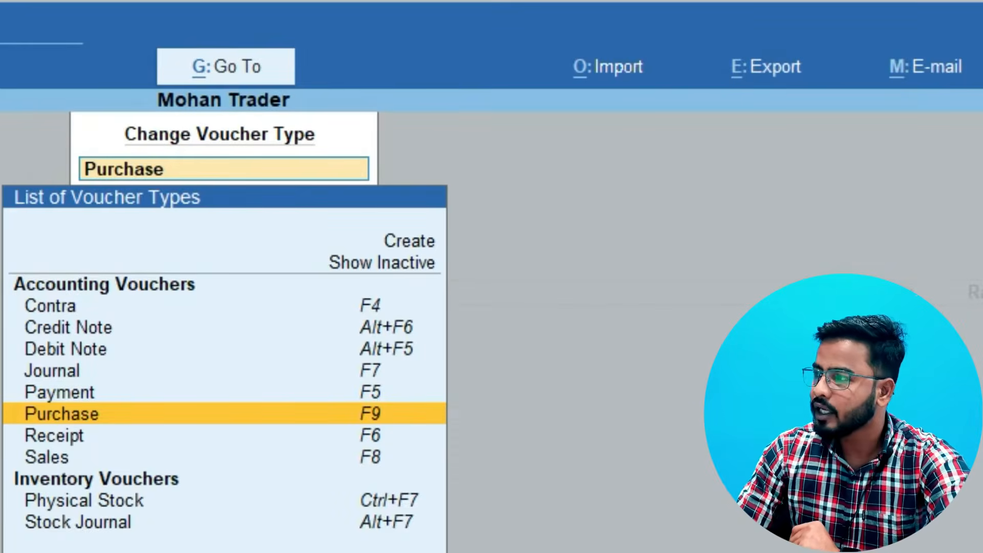
pyautogui.press('Up')
pyautogui.press('Up')
pyautogui.press('Up')
pyautogui.press('Up')
pyautogui.press('Up')
pyautogui.press('Up')
pyautogui.press('Up')
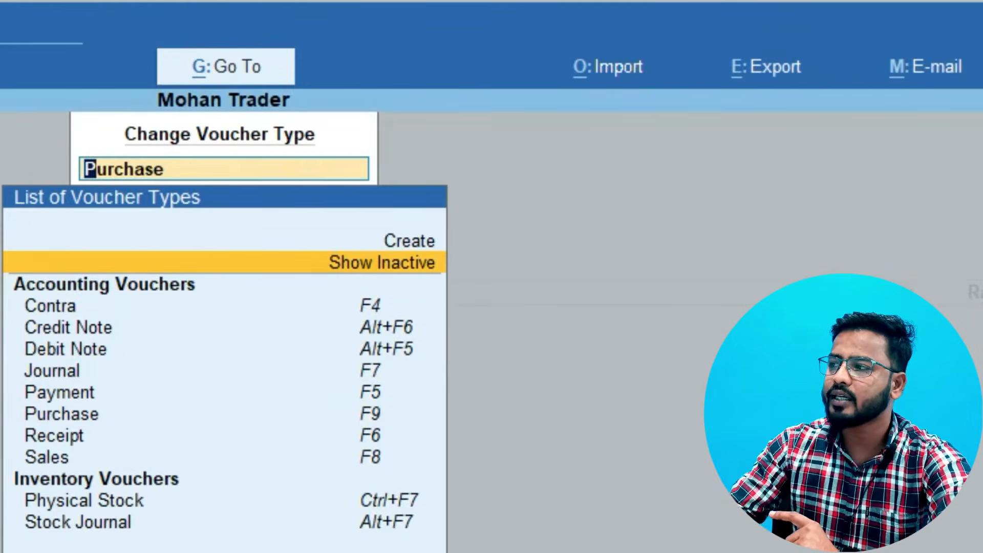
pyautogui.press('Return')
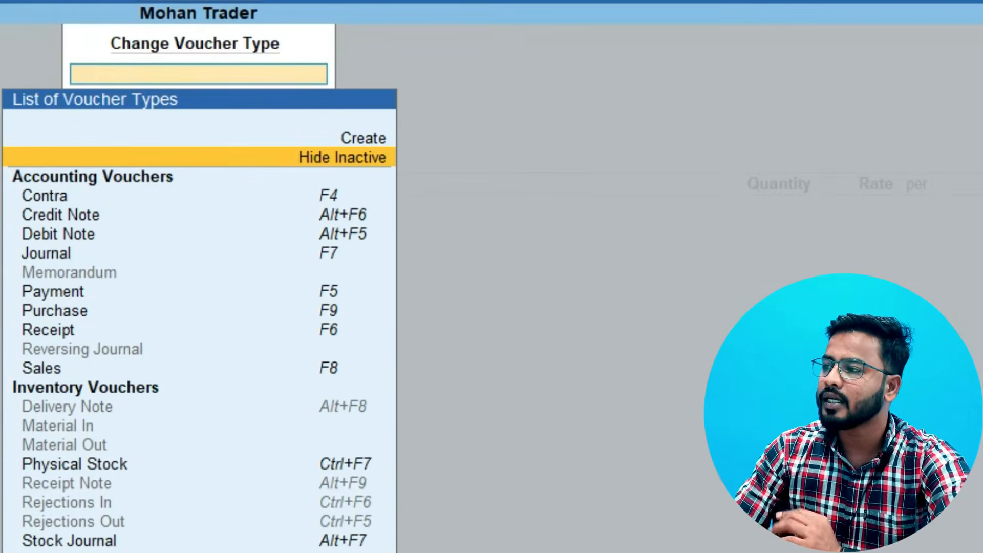
# Choose the inactive Reversing Journal voucher type and activate it
pyautogui.press('Down')
pyautogui.press('Down')
pyautogui.press('Down')
pyautogui.press('Down')
pyautogui.press('Down')
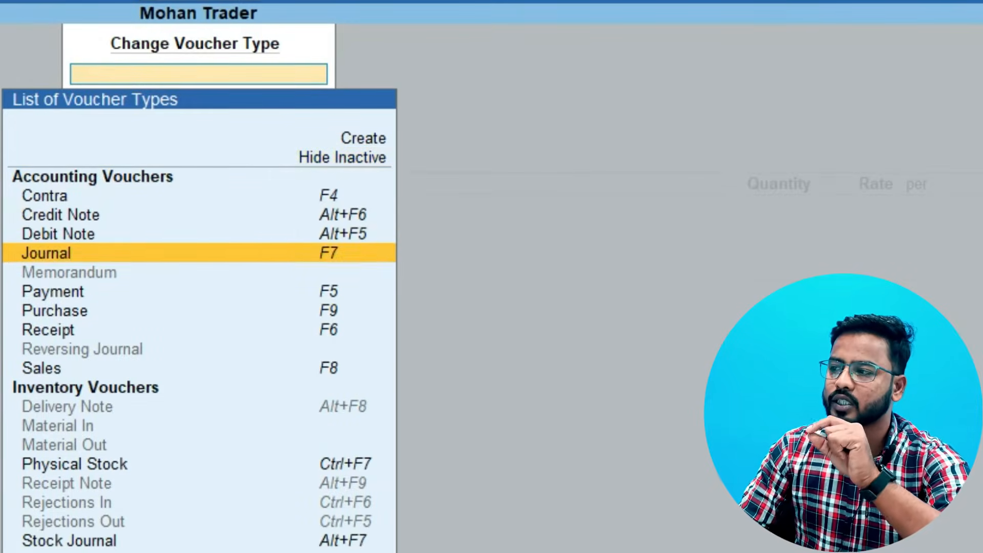
pyautogui.press('Down')
pyautogui.press('Down')
pyautogui.press('Down')
pyautogui.press('Down')
pyautogui.press('Down')
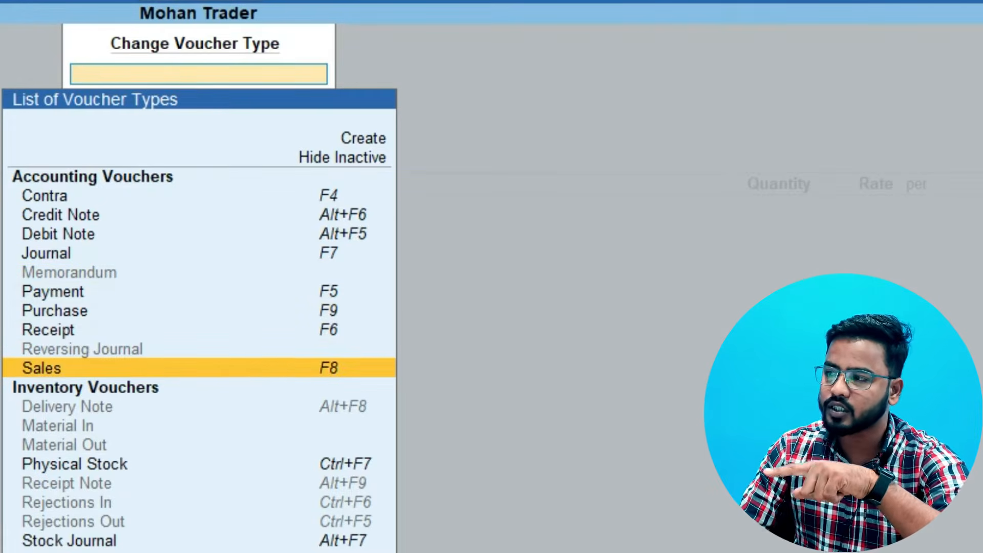
pyautogui.press('Up')
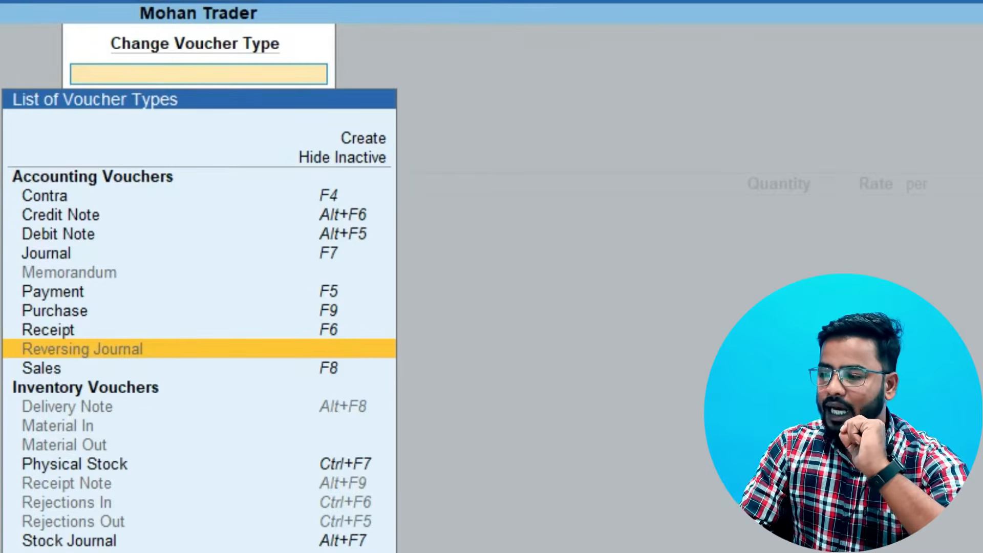
pyautogui.press('Return')
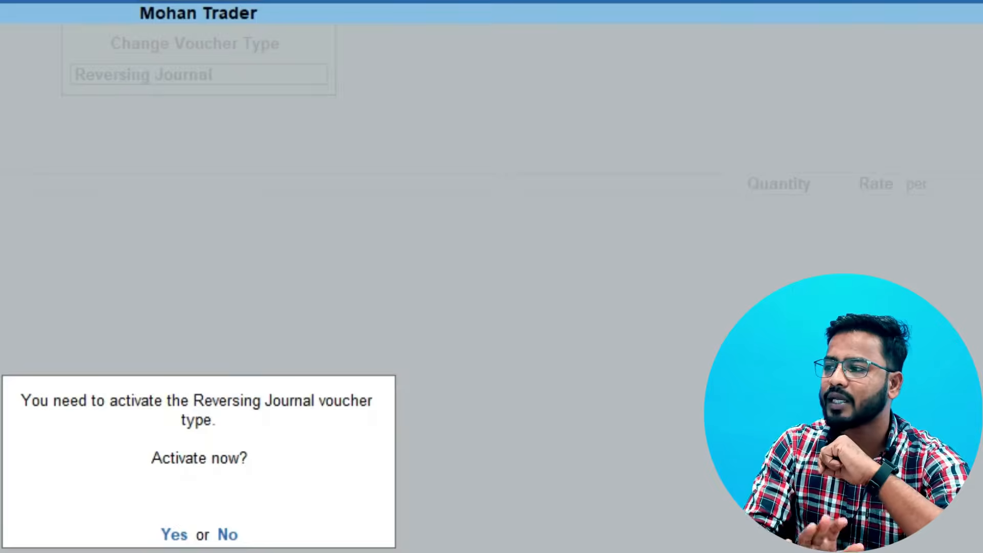
pyautogui.press('y')
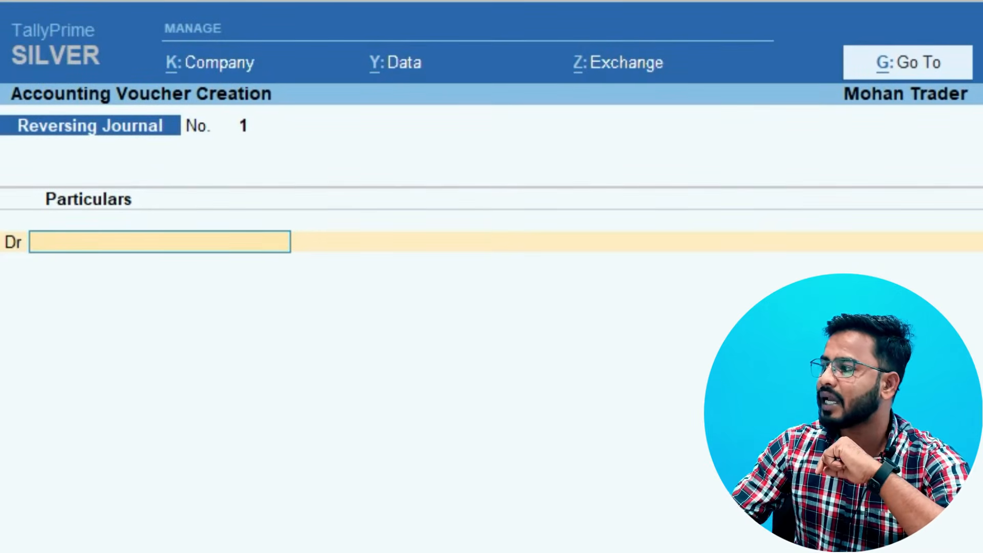
# Change the voucher type from Reversing Journal to Debit Note
pyautogui.press('F10')
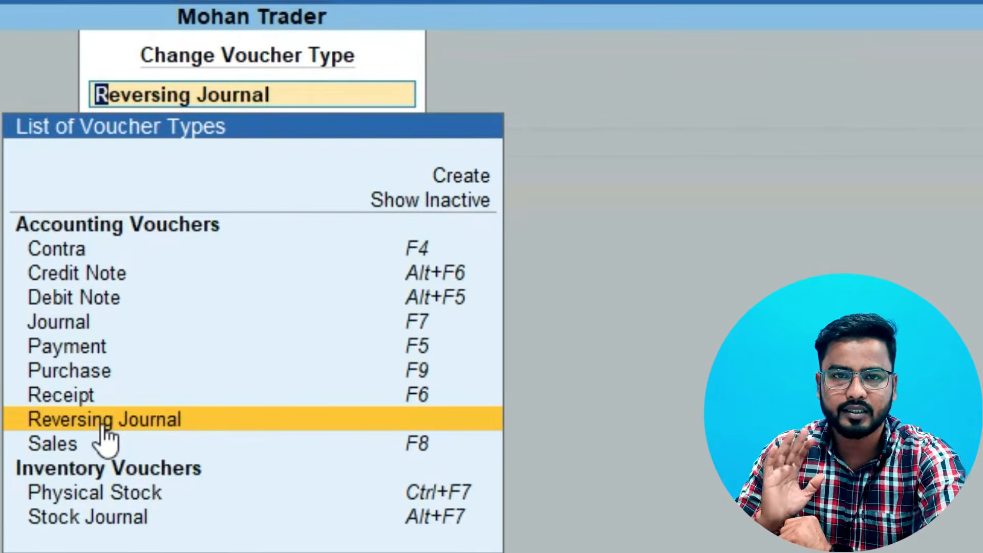
pyautogui.press('Up')
pyautogui.press('Up')
pyautogui.press('Up')
pyautogui.press('Up')
pyautogui.press('Up')
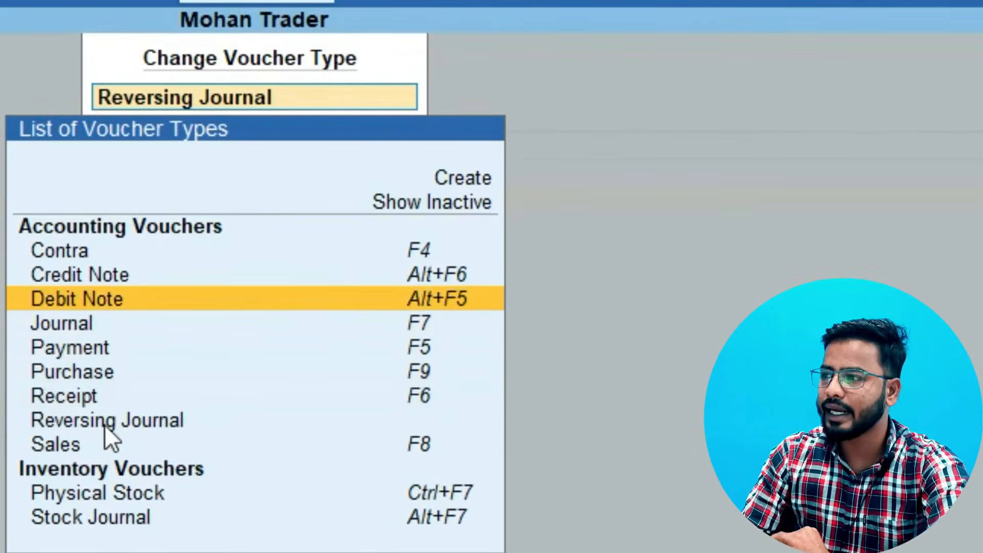
pyautogui.press('Return')
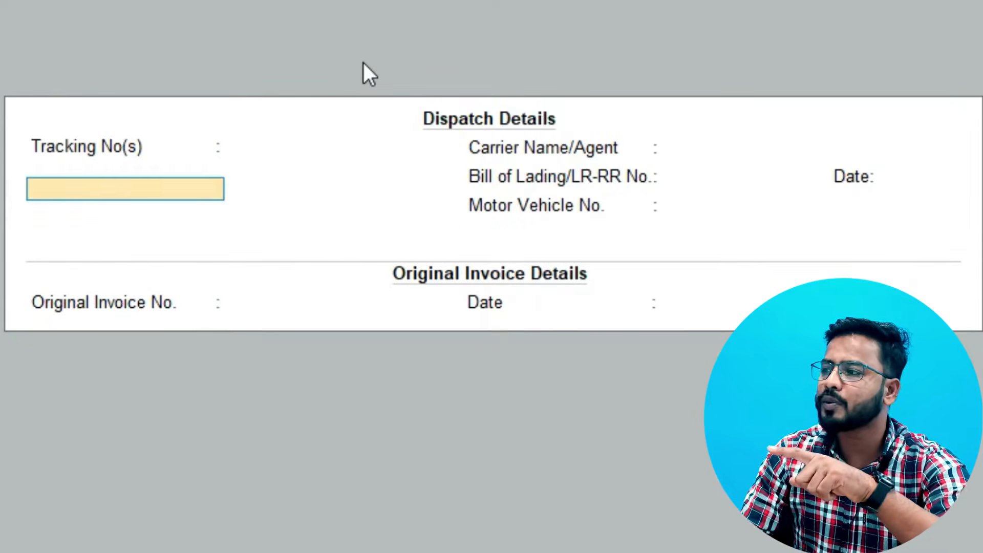
# Leave the dispatch details blank, enter 120 as the original invoice number and accept 1-Apr-23 as its date
pyautogui.press('Return')
pyautogui.press('Return')
pyautogui.press('Return')
pyautogui.press('Return')
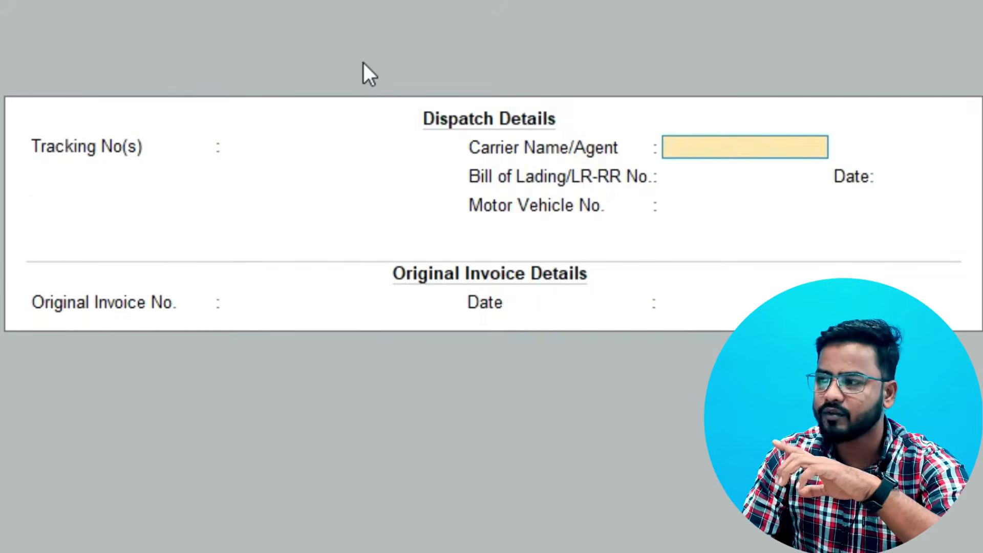
pyautogui.press('Return')
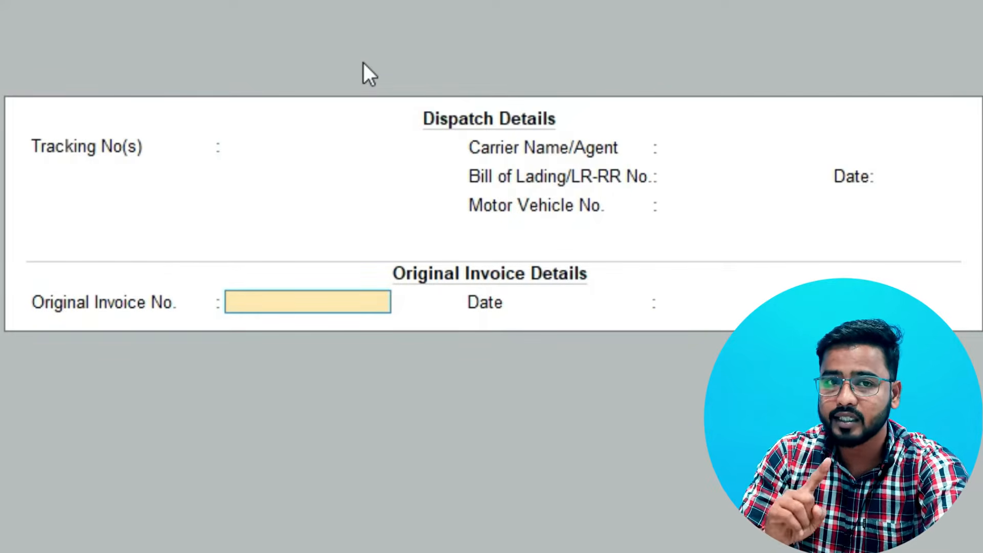
pyautogui.write('120')
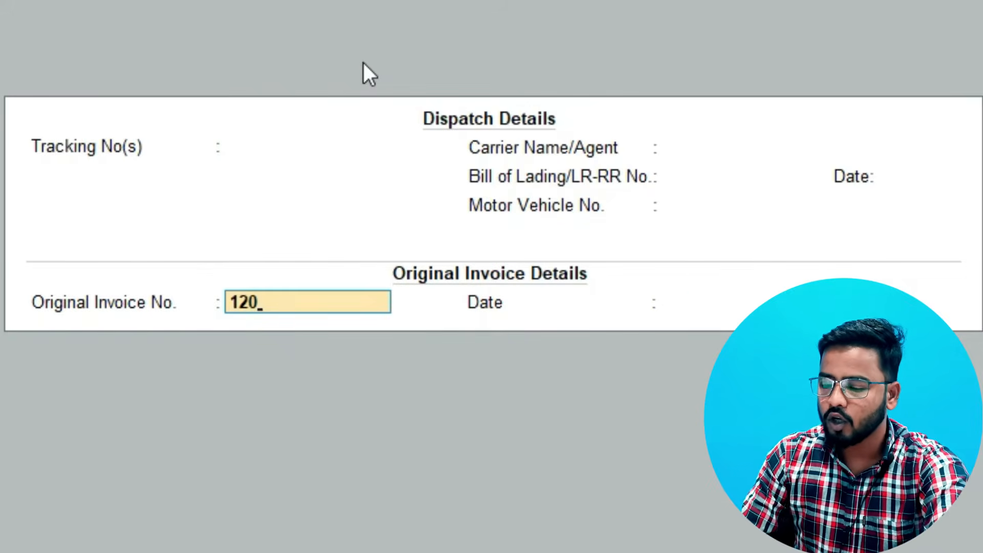
pyautogui.press('Return')
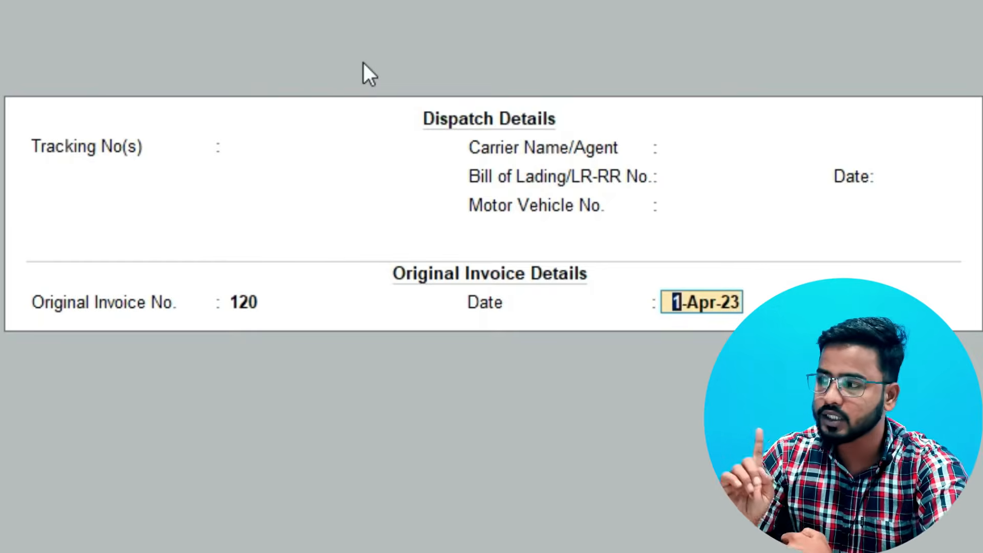
pyautogui.press('Return')
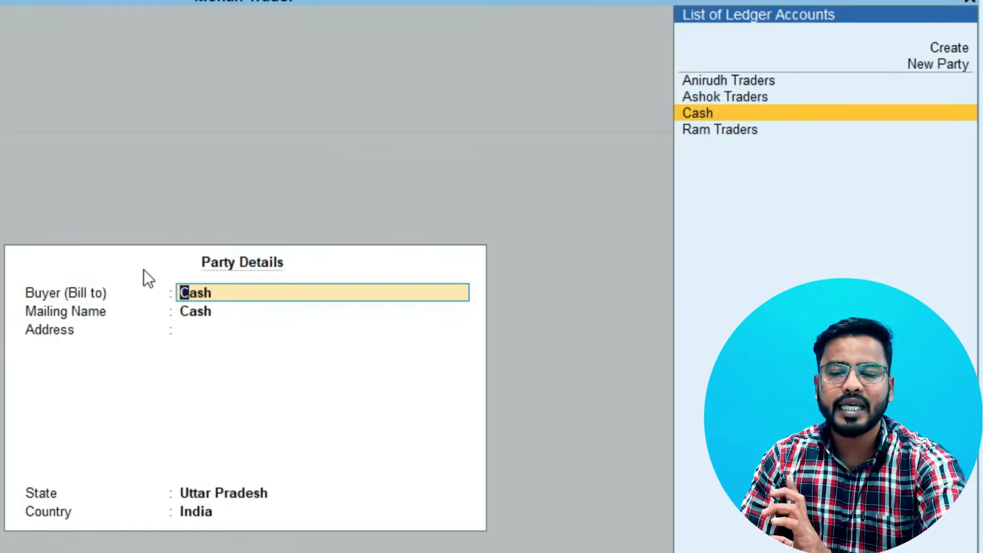
# Keep Cash as the buyer and set the mailing name to Anirudh Traders in the party details
pyautogui.press('Return')
pyautogui.write('An')
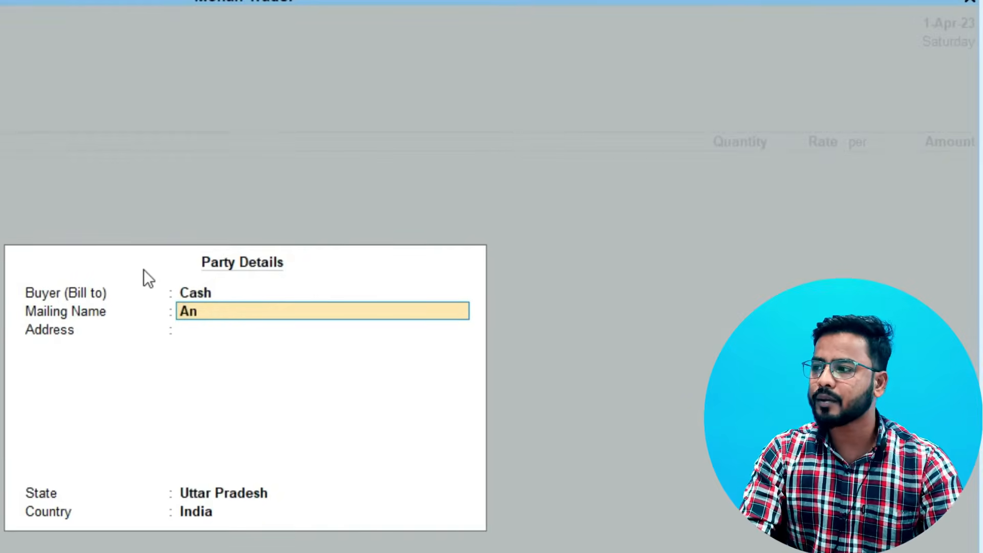
pyautogui.write('irudh T')
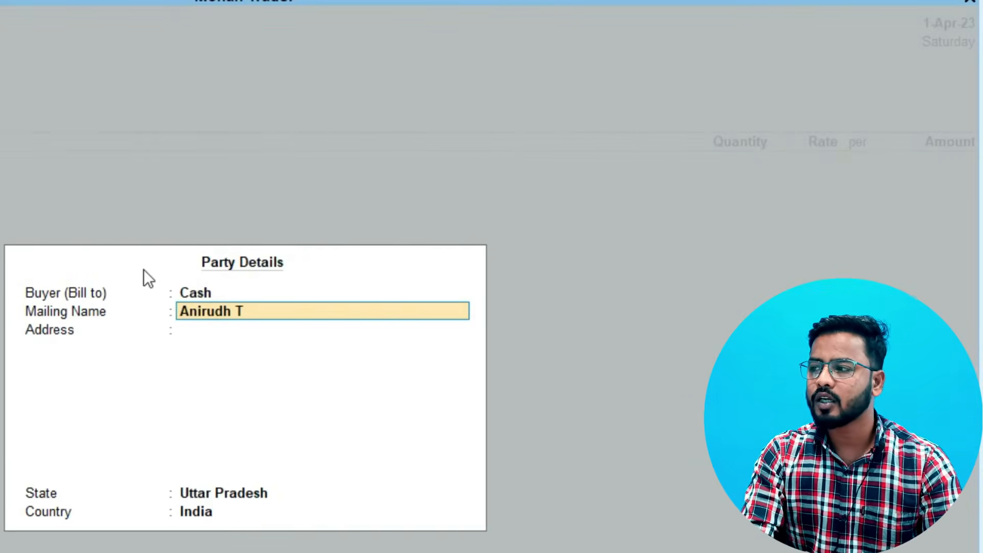
pyautogui.write('raders')
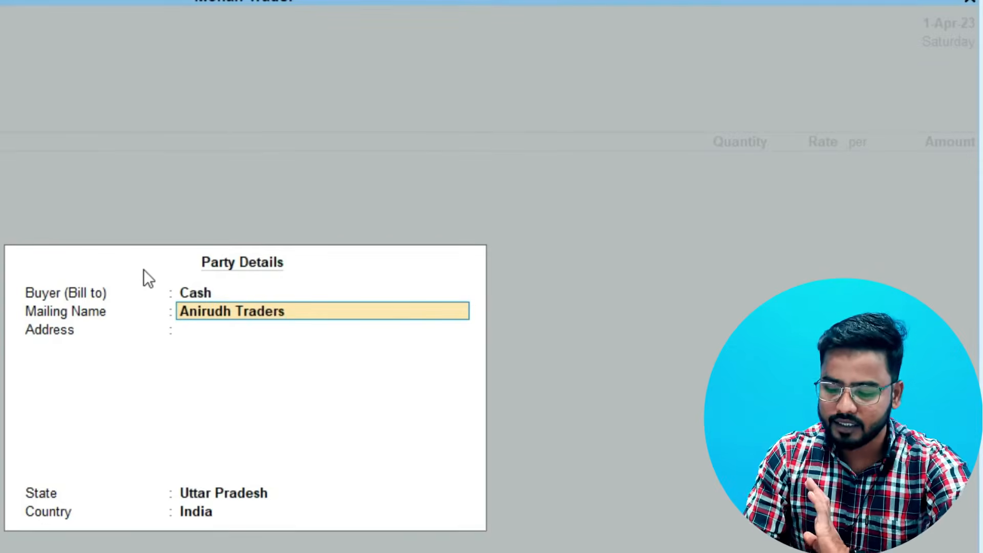
# Enter the party's three-line postal address, keep the state and country, and accept the party details
pyautogui.press('Return')
pyautogui.write('Main Mkt')
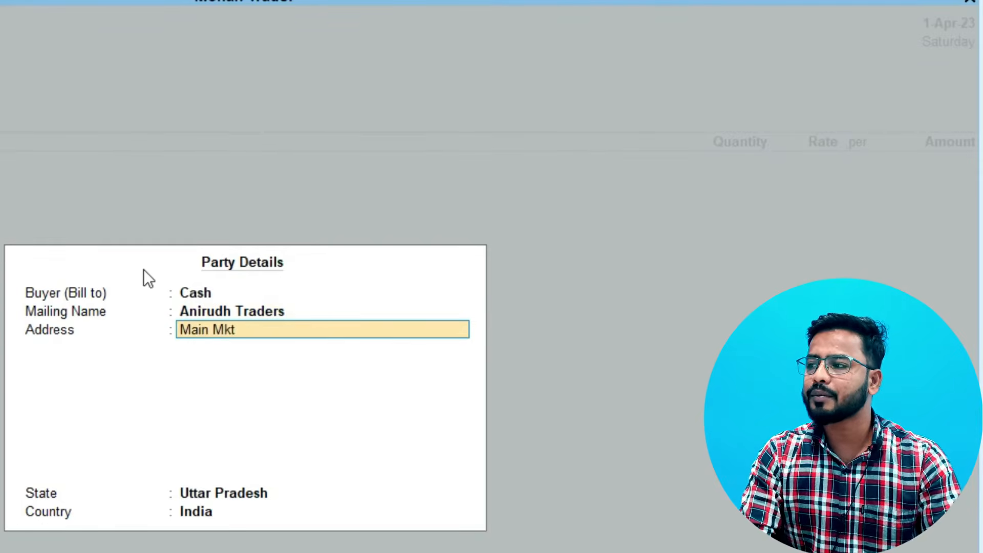
pyautogui.press('Return')
pyautogui.write('Laxmi Nagar')
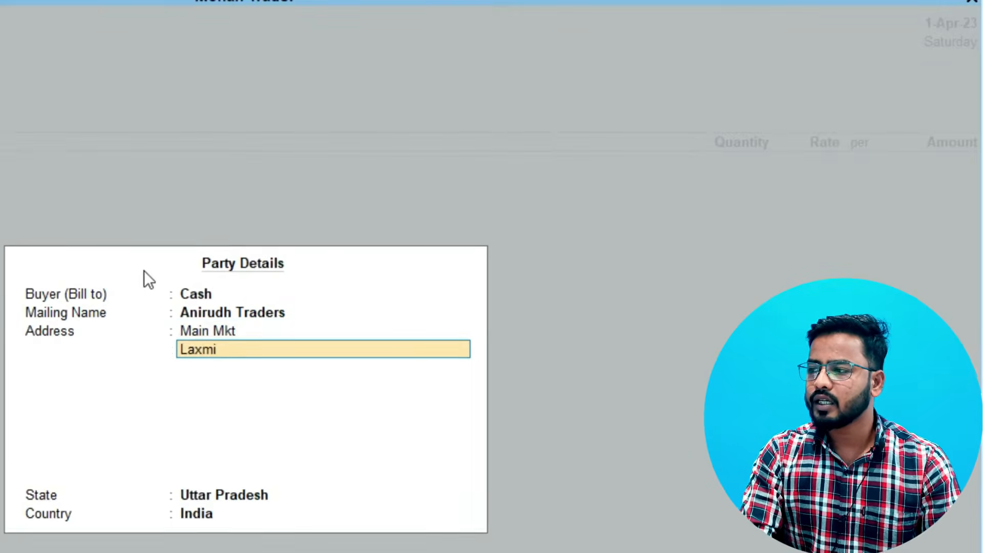
pyautogui.press('Return')
pyautogui.write('Delhi 110077')
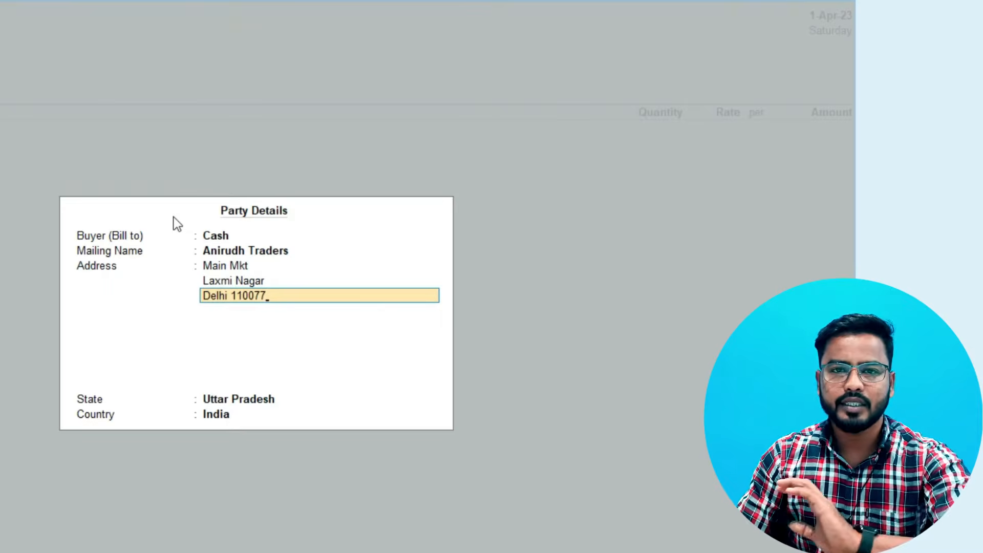
pyautogui.press('Return')
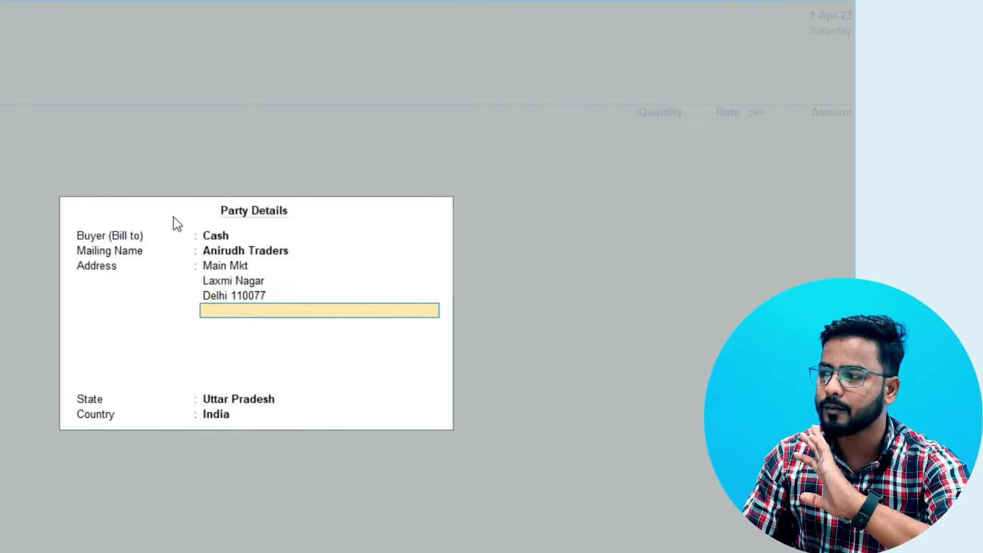
pyautogui.press('Return')
pyautogui.press('Return')
pyautogui.press('Return')
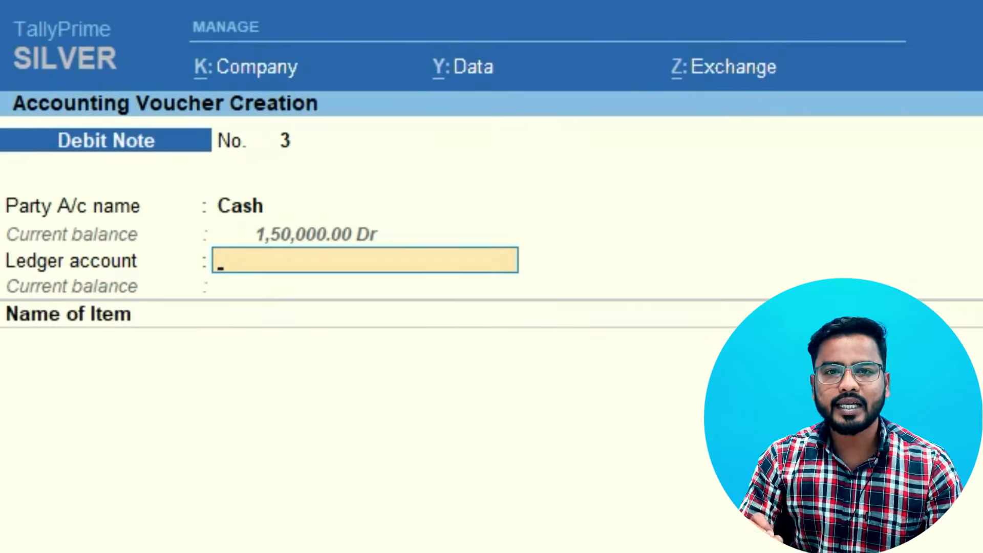
pyautogui.hotkey('alt', 'c')
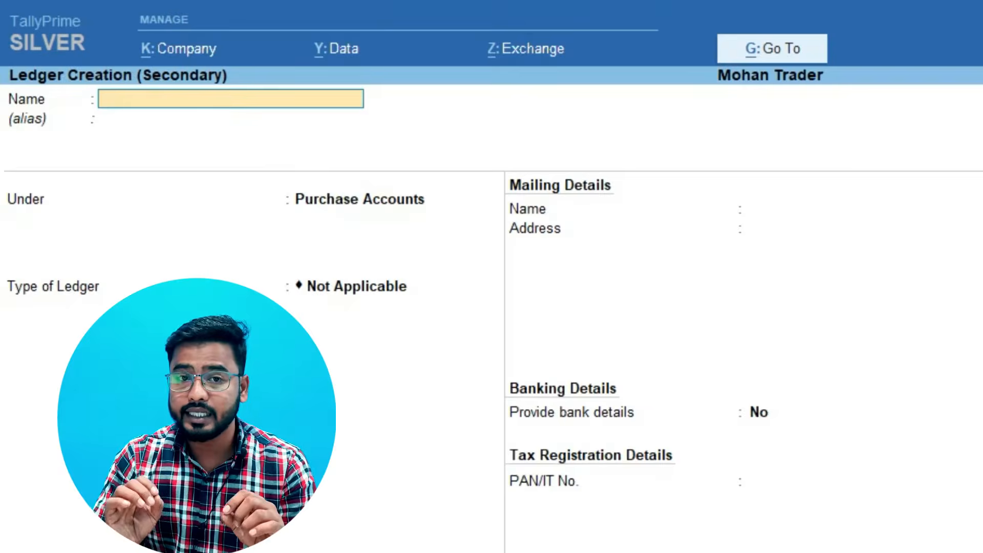
pyautogui.write('Pur')
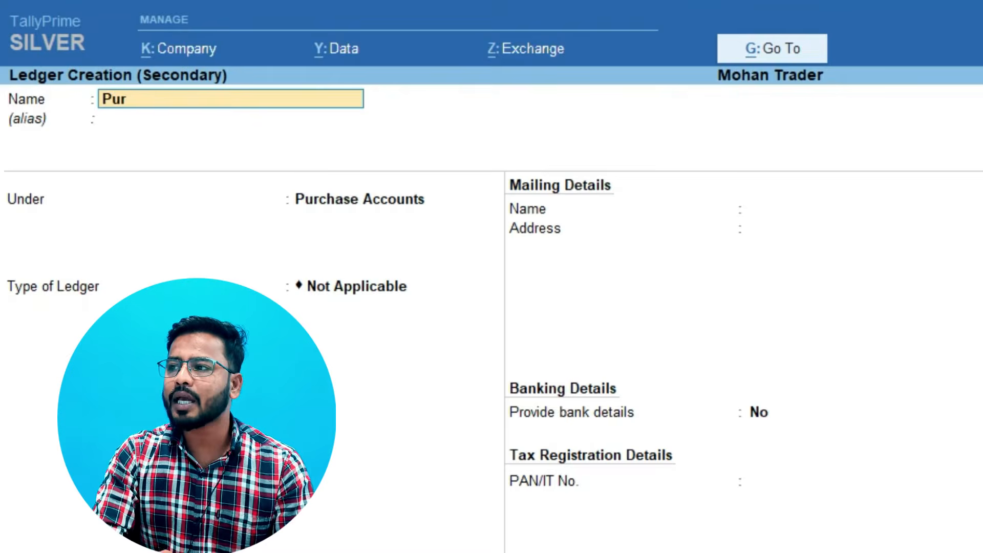
pyautogui.write('chase R')
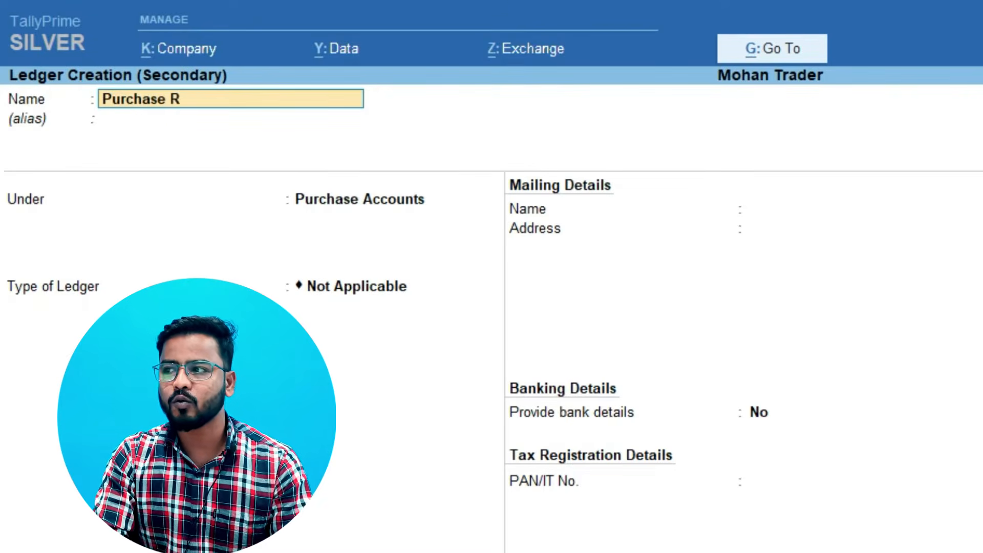
pyautogui.write('eturn 2')
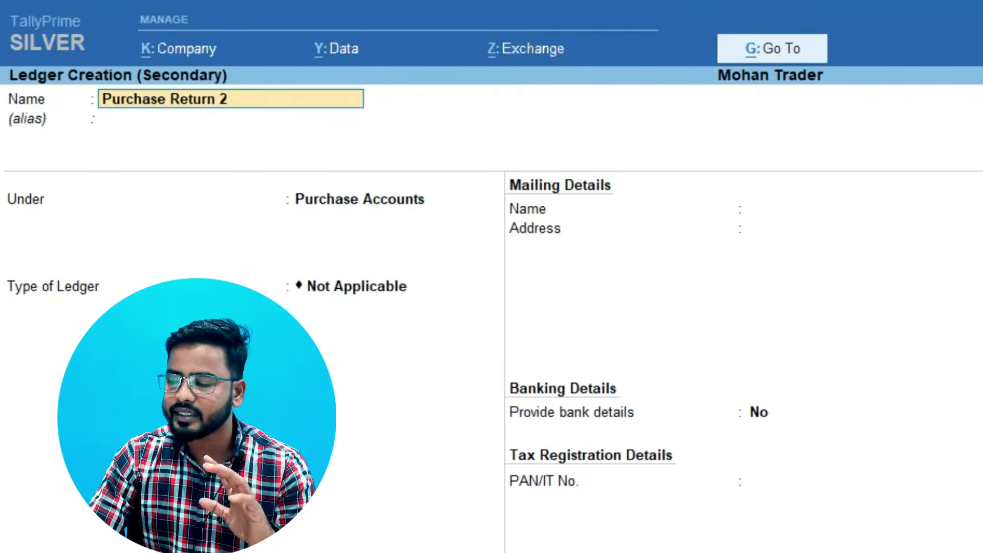
pyautogui.press('Return')
pyautogui.press('Return')
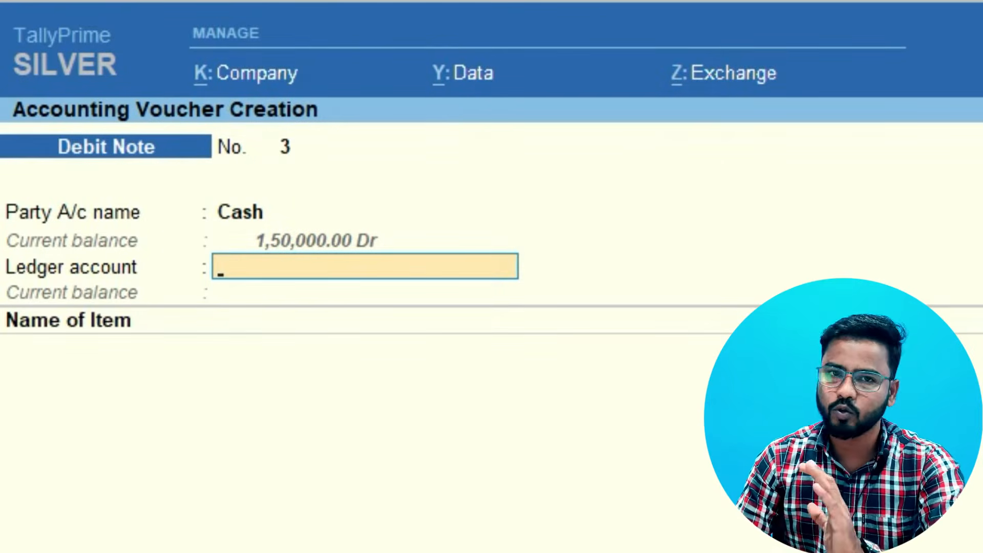
# Choose Purchase Return as the ledger account, add the item Arrow Trousers "28" and allocate it to the Delhi godown
pyautogui.press('Down')
pyautogui.press('Down')
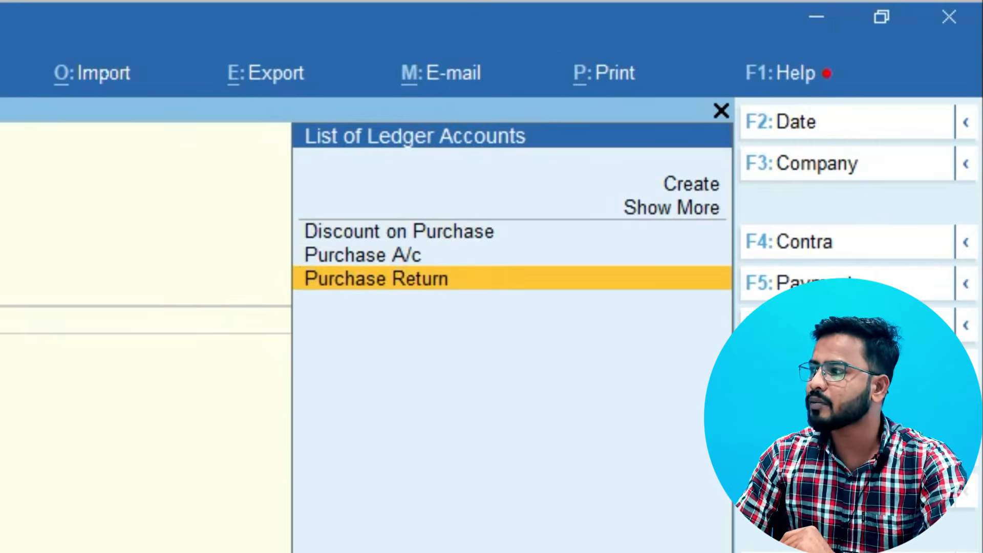
pyautogui.press('Return')
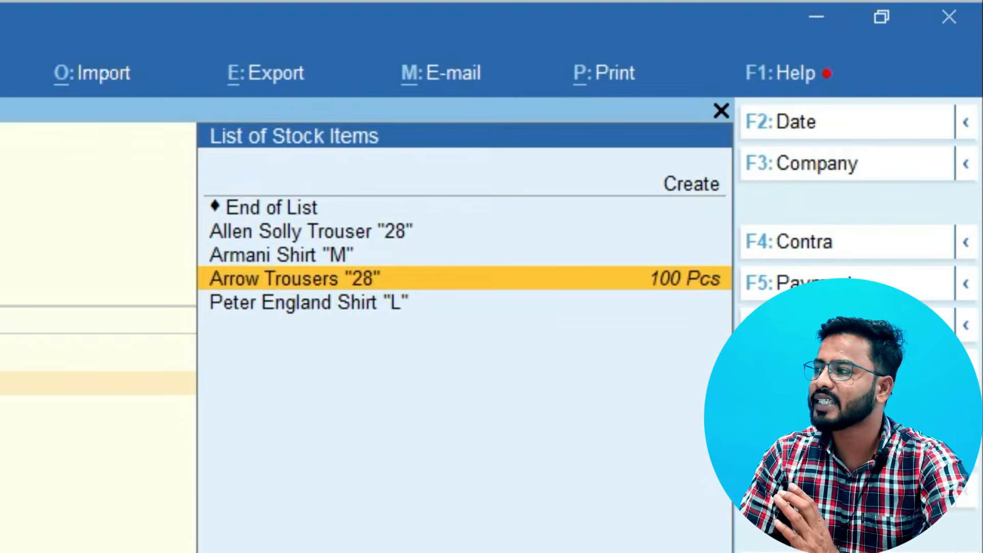
pyautogui.press('Return')
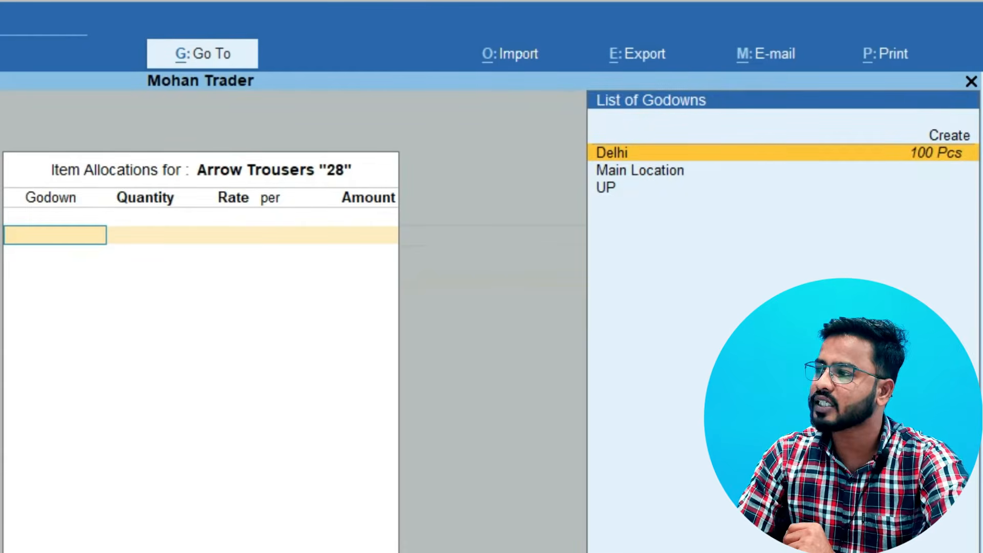
pyautogui.press('Return')
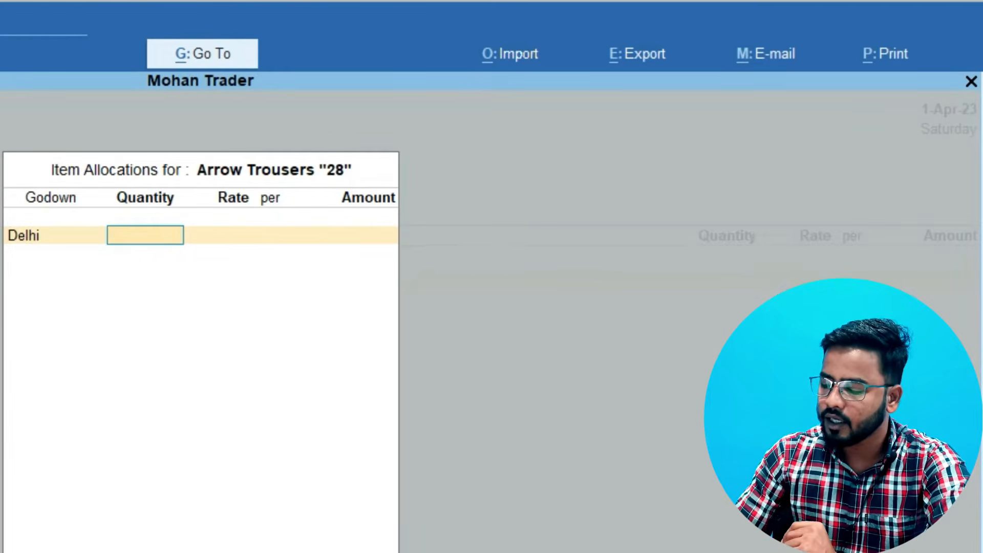
pyautogui.write('100')
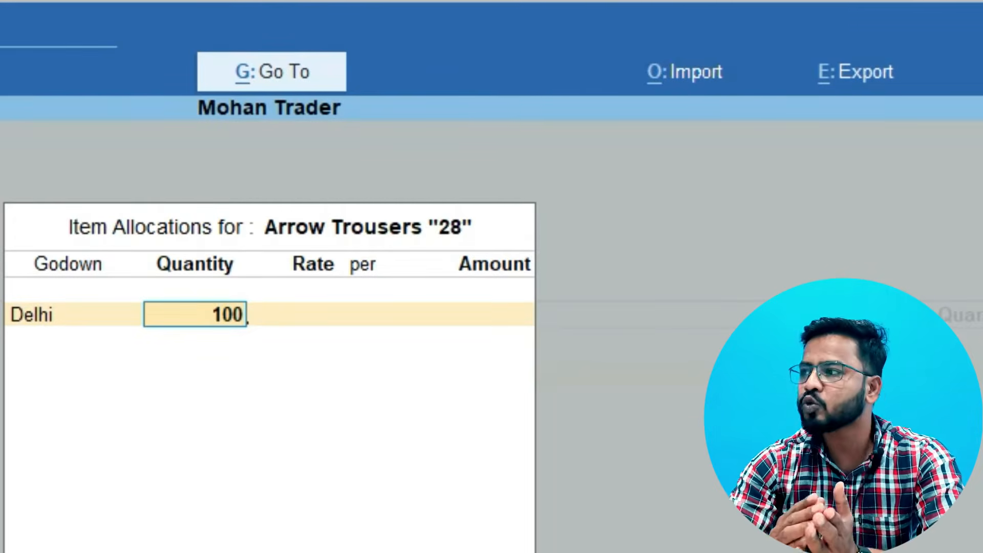
pyautogui.press('BackSpace')
pyautogui.press('BackSpace')
pyautogui.press('BackSpace')
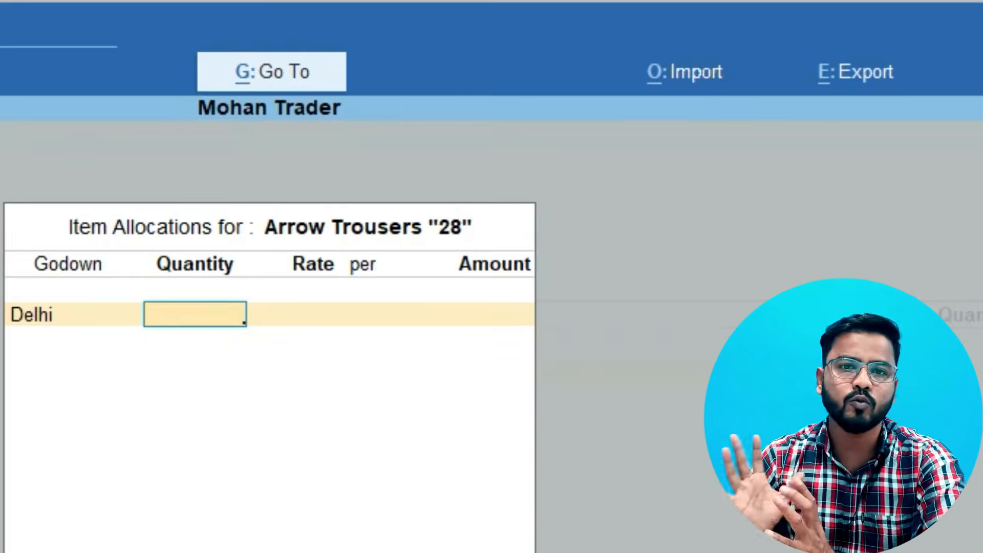
pyautogui.write('50')
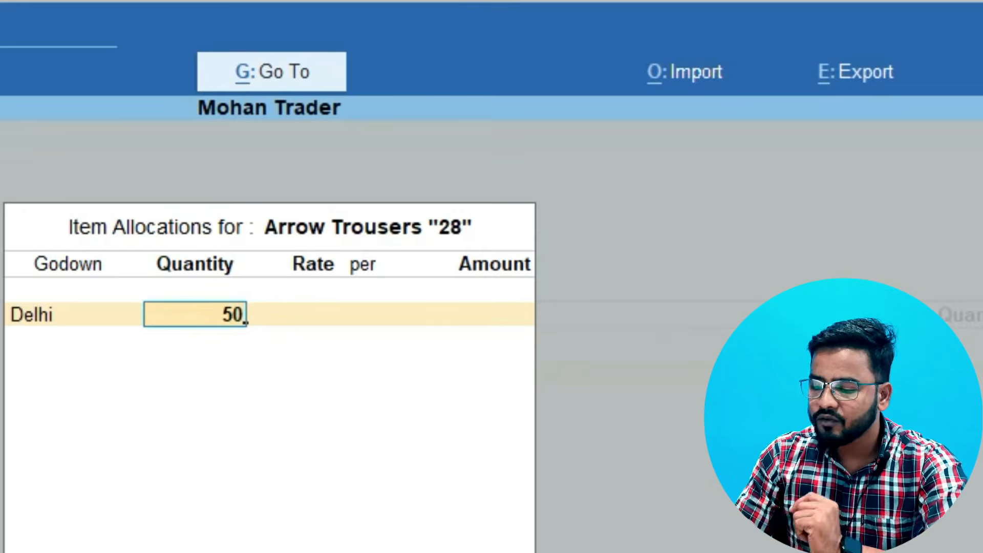
pyautogui.press('BackSpace')
pyautogui.press('BackSpace')
# Allocate a returned quantity of 100 Pcs, keep the rate of 300.00 per piece and accept the item line
pyautogui.write('100')
pyautogui.press('Return')
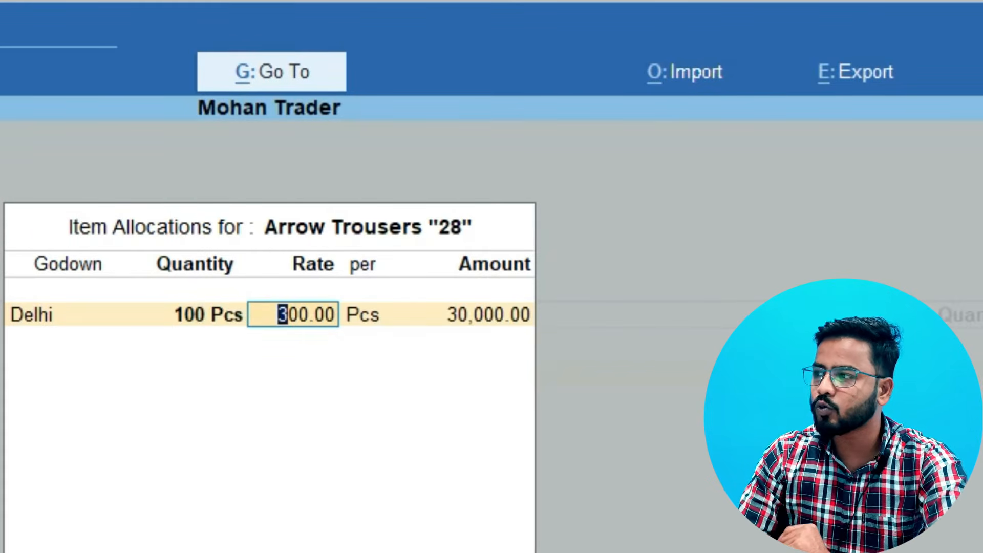
pyautogui.press('Return')
pyautogui.press('Return')
pyautogui.press('Return')
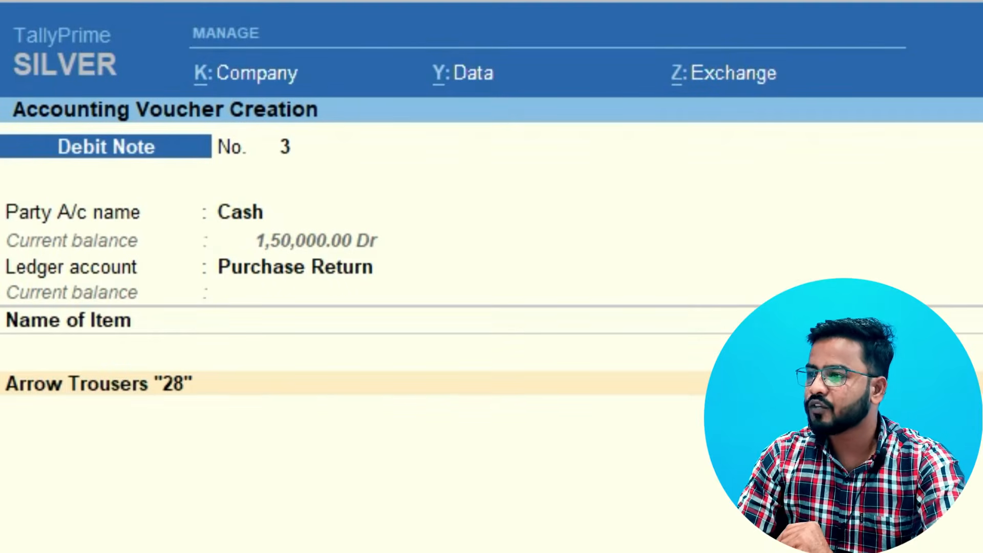
pyautogui.press('Return')
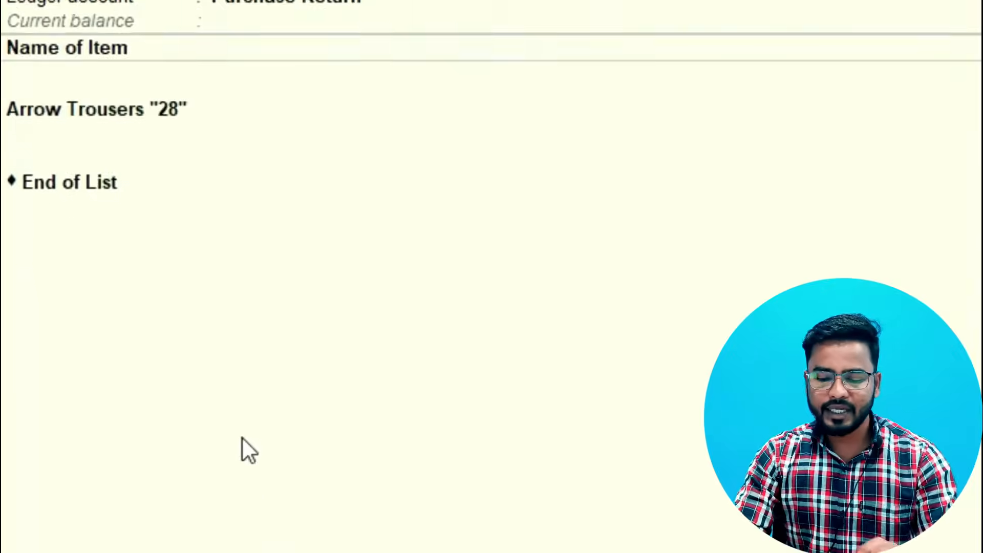
# End the item list, enter the narration "Returned goods becase of defect" and save the debit note
pyautogui.press('Return')
pyautogui.write('Returned')
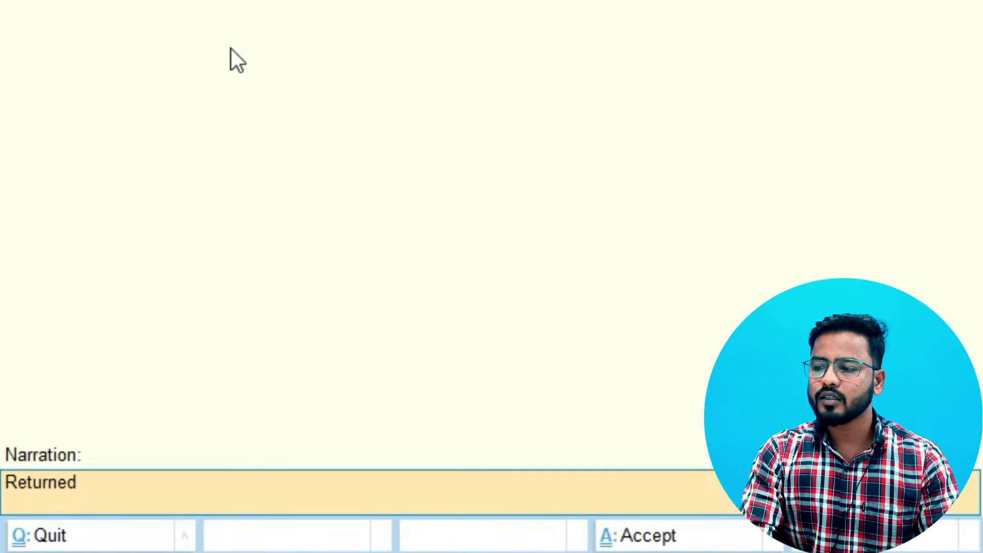
pyautogui.write(' goods be')
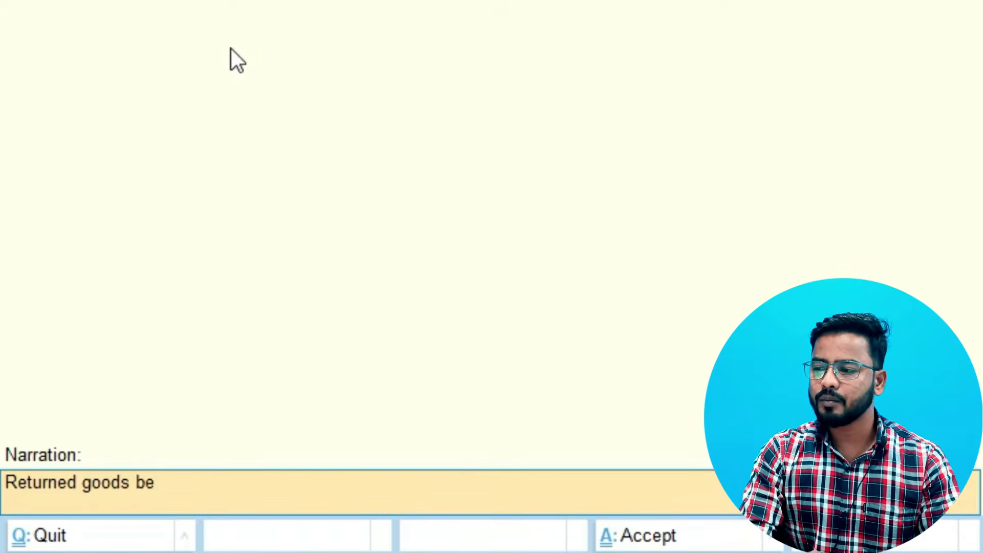
pyautogui.write('case of defect')
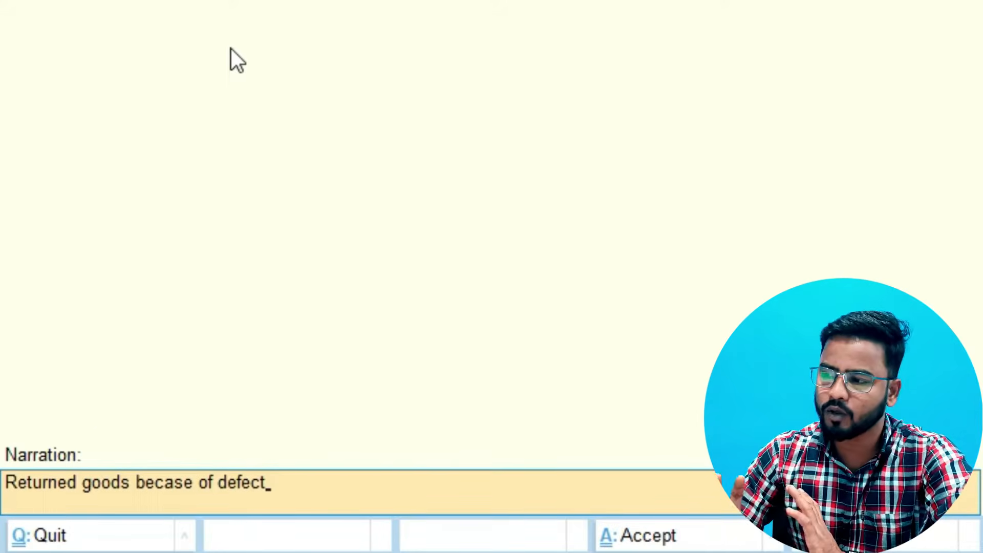
pyautogui.press('Return')
pyautogui.press('Return')
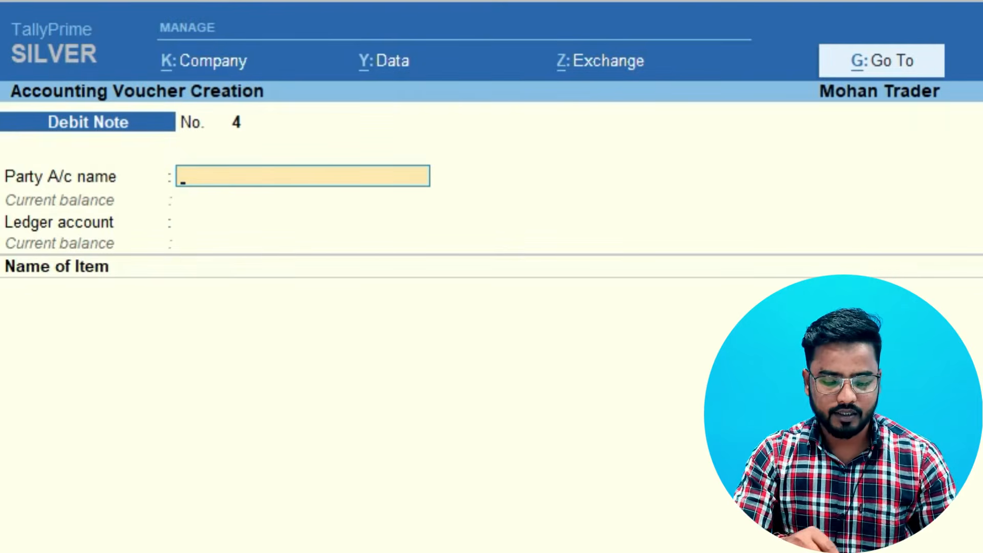
# Examine the purchase and purchase return balances under Purchase Accounts in the Profit & Loss A/c, and leave the report
pyautogui.hotkey('alt', 'g')
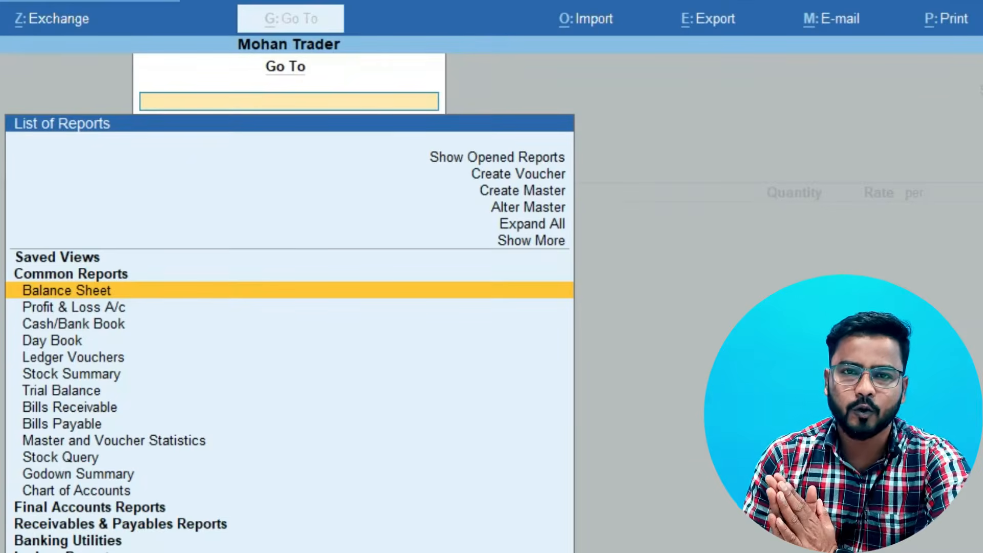
pyautogui.press('Down')
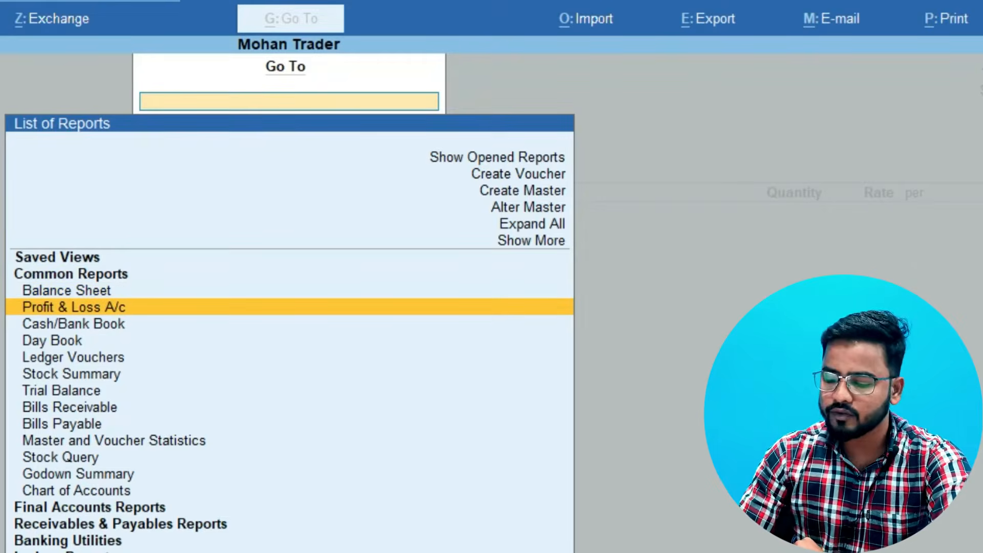
pyautogui.press('Return')
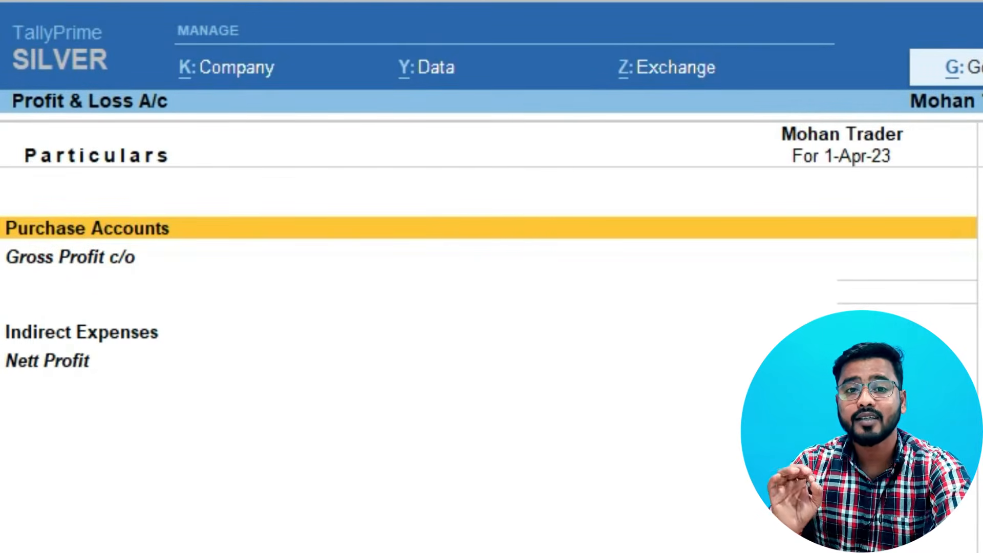
pyautogui.press('Return')
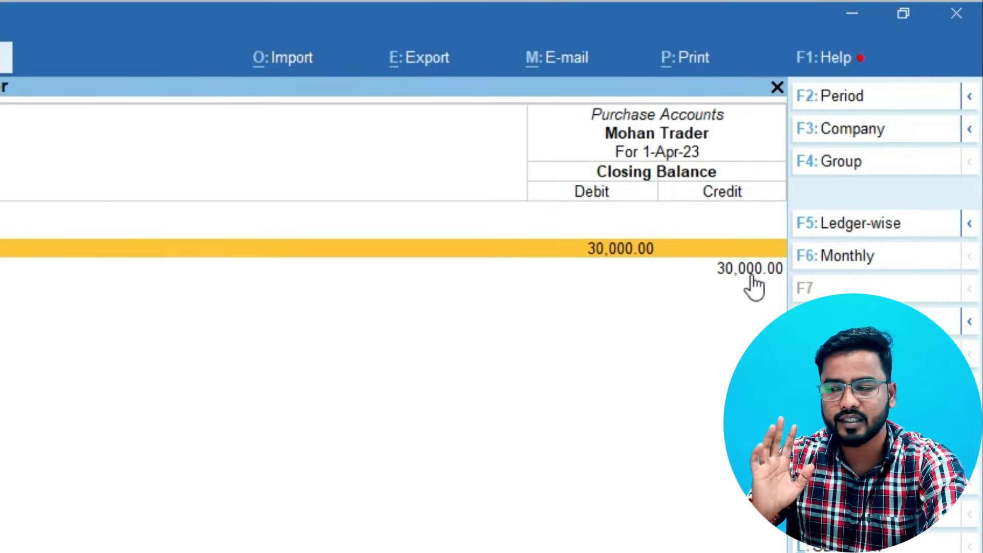
pyautogui.press('Escape')
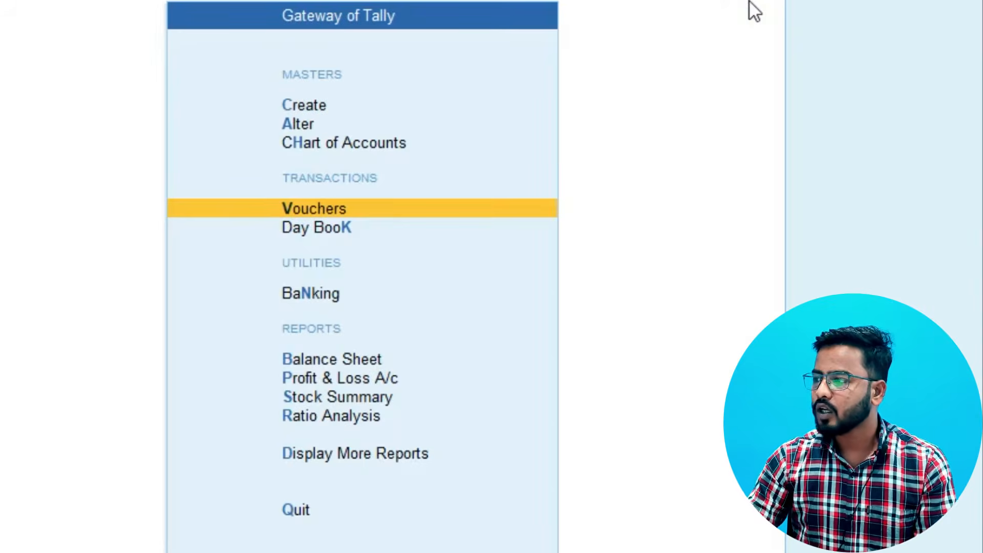
# Open the Cash debit note for the purchase return from the Day Book for alteration
pyautogui.press('Down')
pyautogui.press('Return')
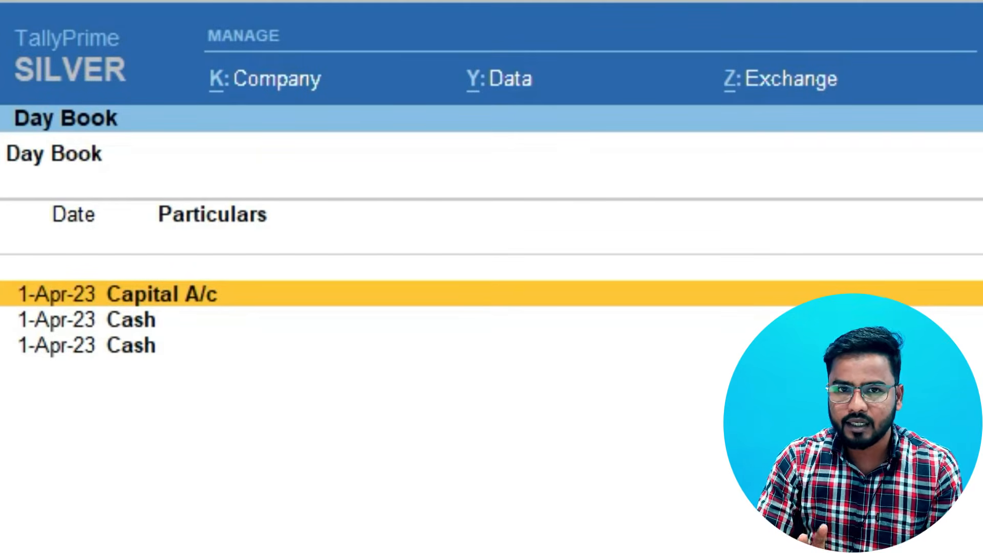
pyautogui.press('Down')
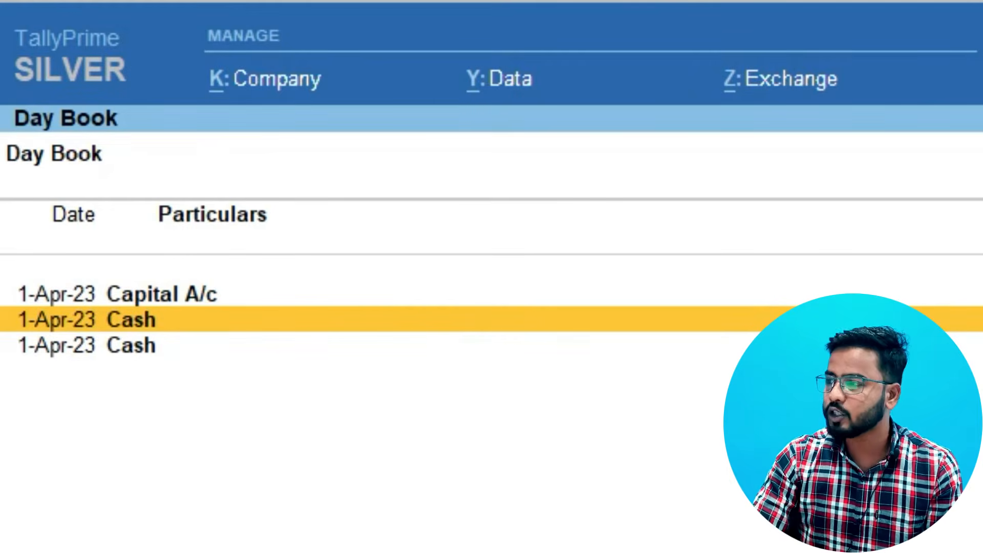
pyautogui.press('Return')
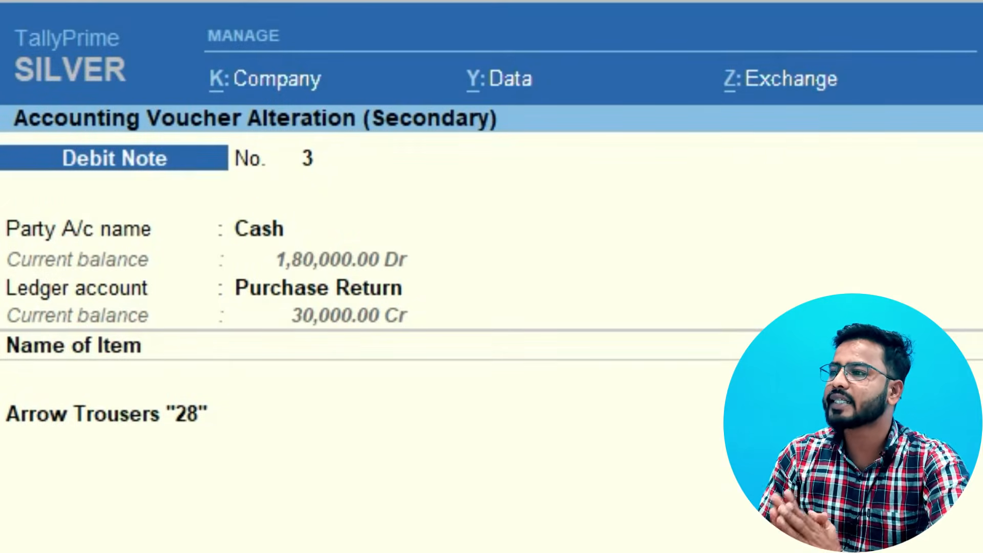
# Keep the debit note's dispatch, original invoice, party details and Purchase Return ledger, moving on to the Arrow Trousers item line
pyautogui.press('Return')
pyautogui.press('Return')
pyautogui.press('Return')
pyautogui.press('Return')
pyautogui.press('Return')
pyautogui.press('Return')
pyautogui.press('Return')
pyautogui.press('Return')
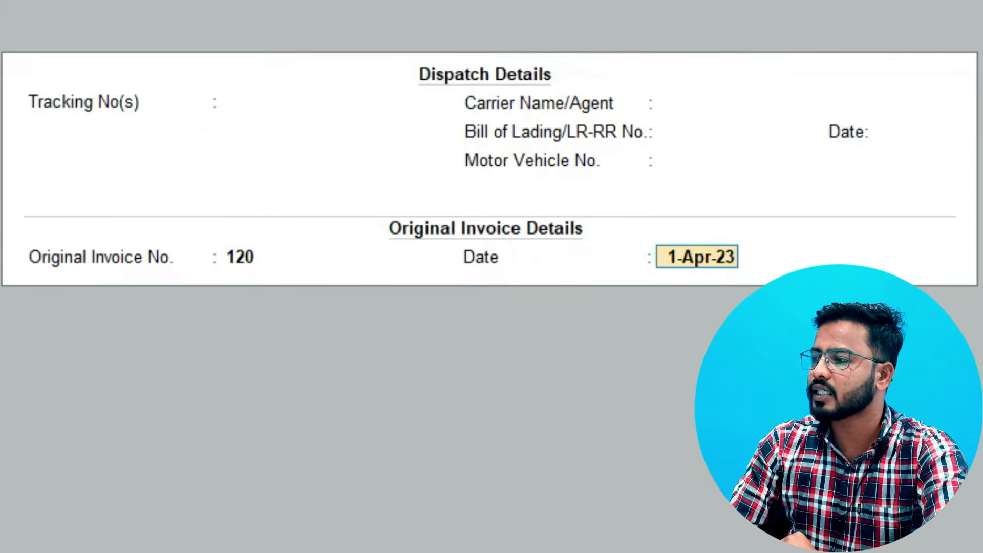
pyautogui.press('Return')
pyautogui.press('Return')
pyautogui.press('Return')
pyautogui.press('Return')
pyautogui.press('Return')
pyautogui.press('Return')
pyautogui.press('Return')
pyautogui.press('Return')
pyautogui.press('Return')
pyautogui.press('Return')
# Set the Delhi allocation of Arrow Trousers "28" to 50 Pcs at 300.00, and return through the Day Book to the Gateway of Tally
pyautogui.press('Return')
pyautogui.press('Return')
pyautogui.press('Return')
pyautogui.press('Return')
pyautogui.press('Return')
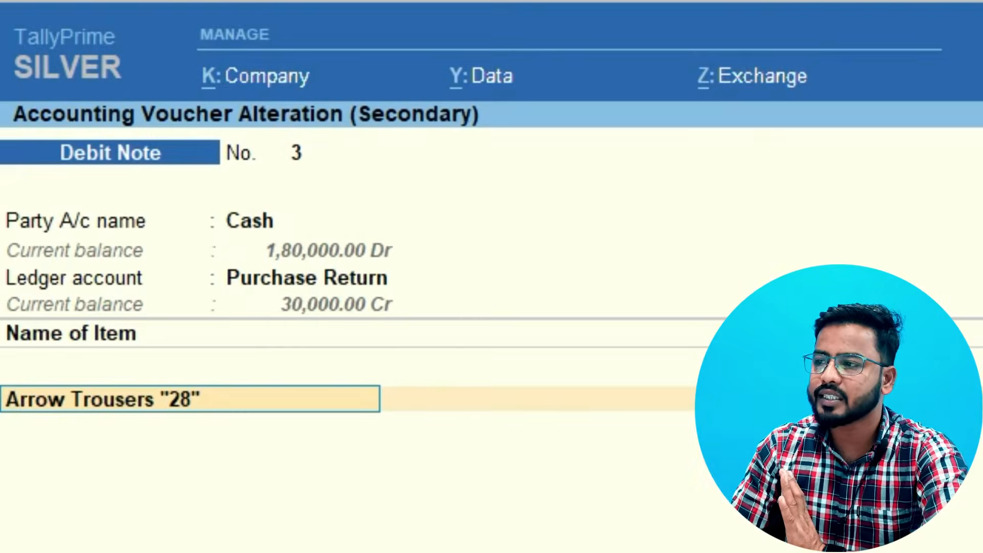
pyautogui.press('Return')
pyautogui.press('Return')
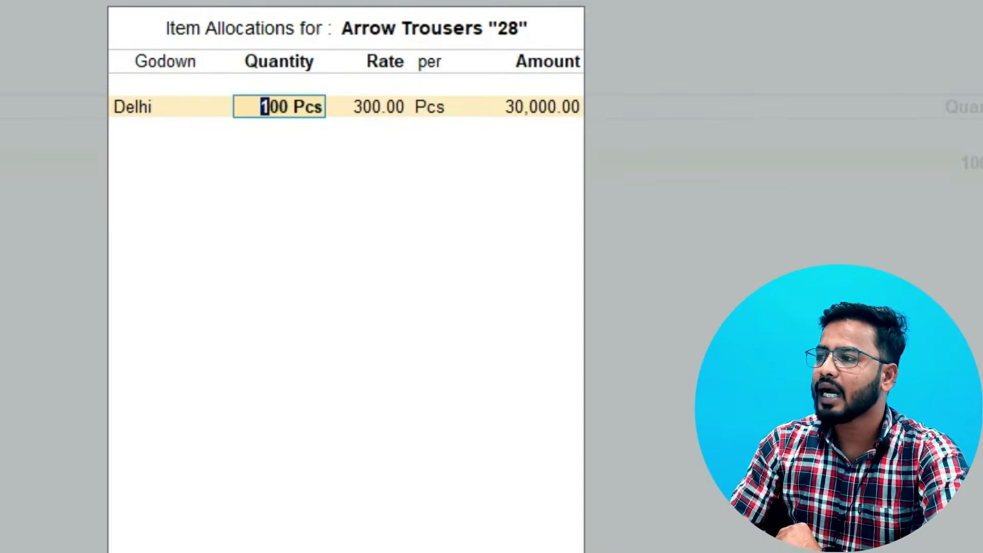
pyautogui.write('50')
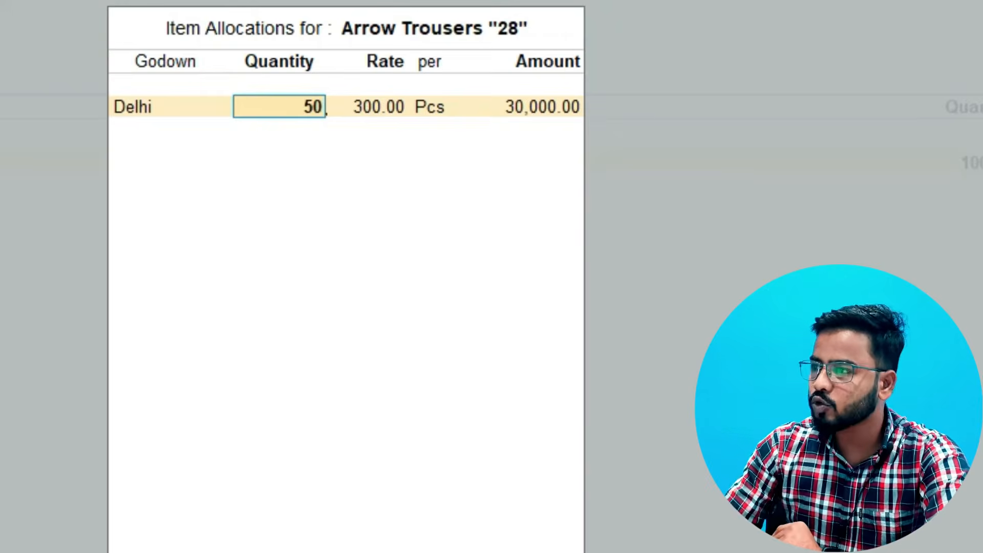
pyautogui.press('Return')
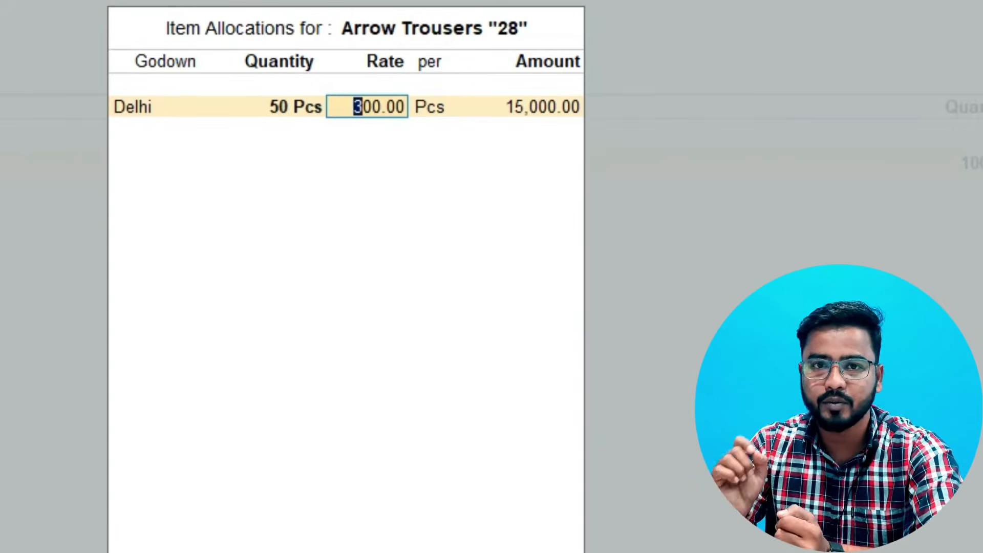
pyautogui.press('Return')
pyautogui.press('Return')
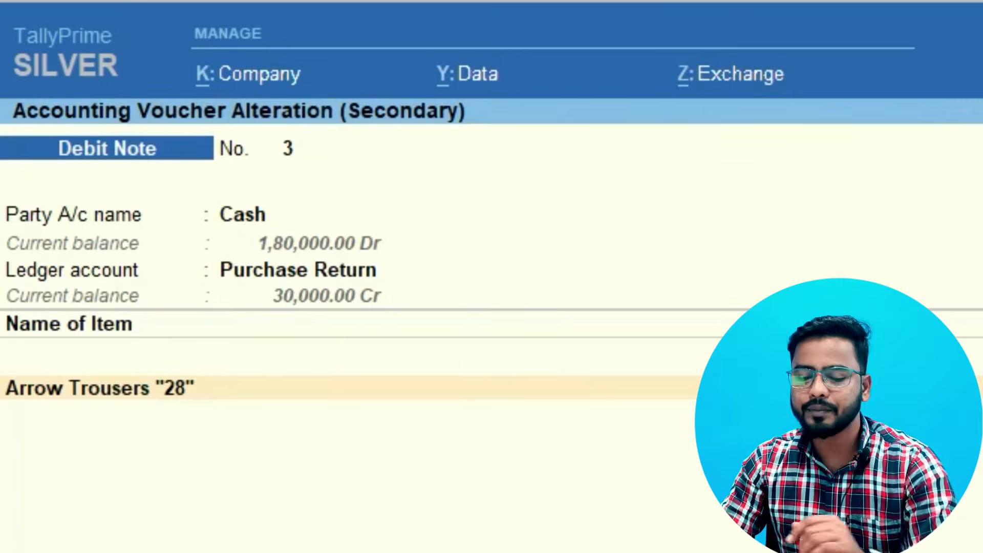
pyautogui.press('Escape')
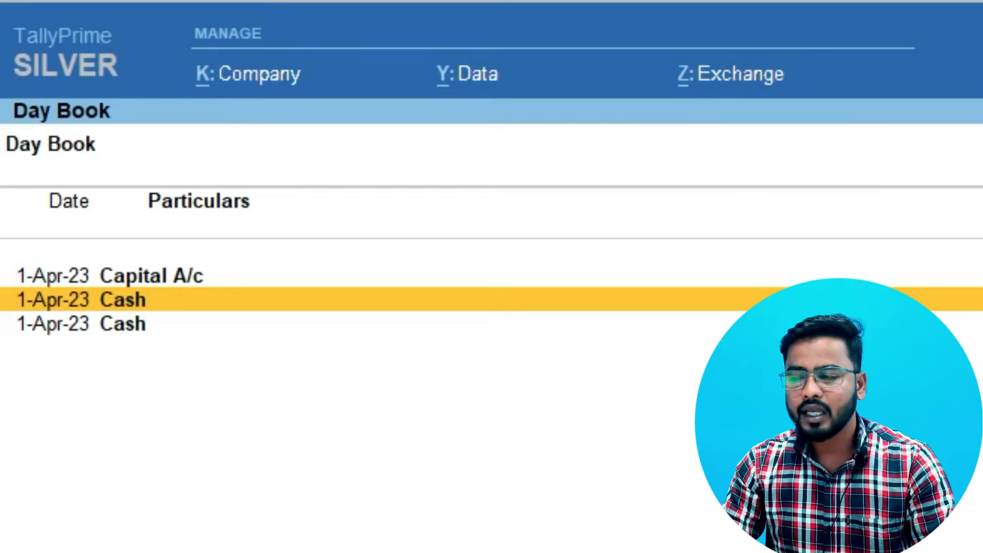
pyautogui.press('Escape')
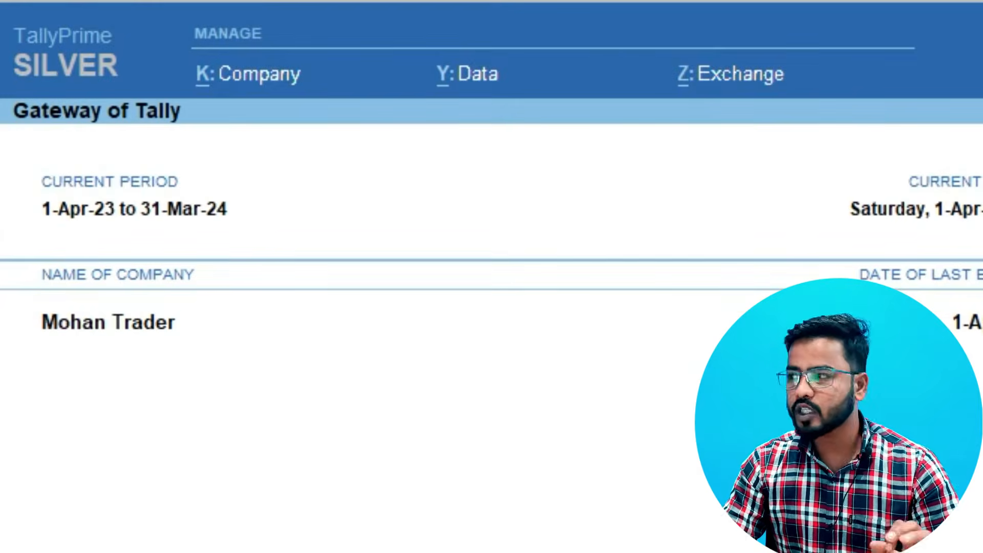
# Go to voucher entry and view the Profit & Loss A/c from the list of reports
pyautogui.press('v')
pyautogui.hotkey('alt', 'g')
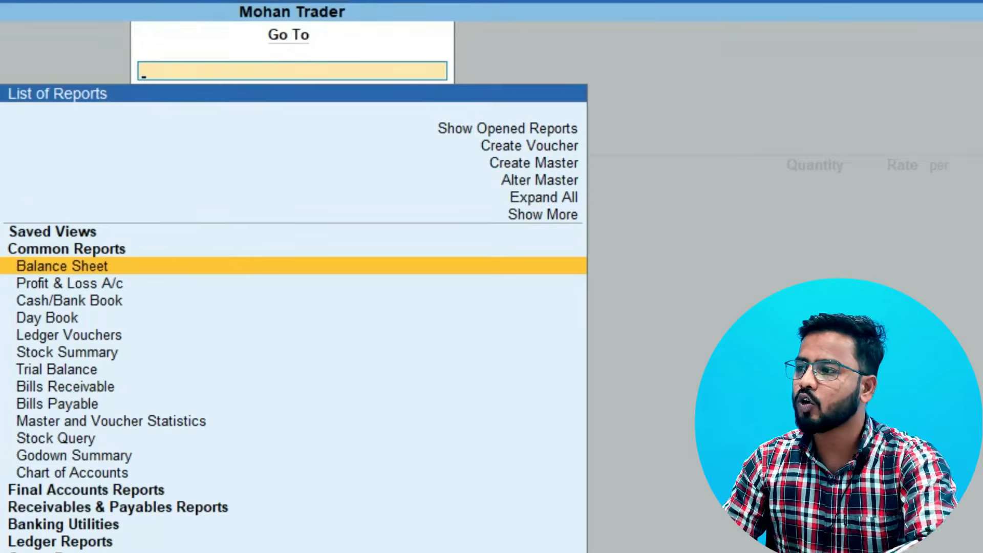
pyautogui.press('Down')
pyautogui.press('Return')
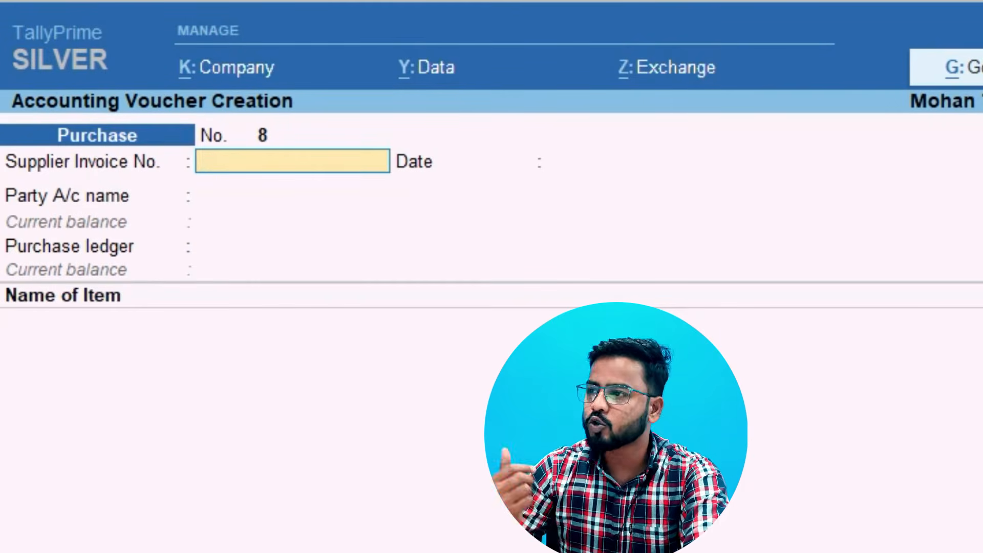
# Enter 130 as the supplier invoice number in the new purchase voucher and accept 1-Apr-23 as its date
pyautogui.write('1')
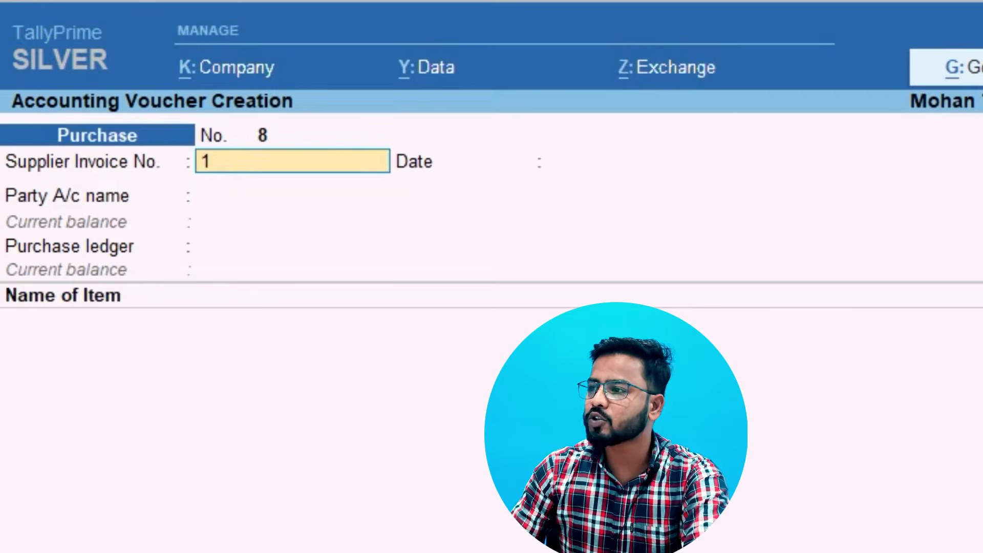
pyautogui.write('30')
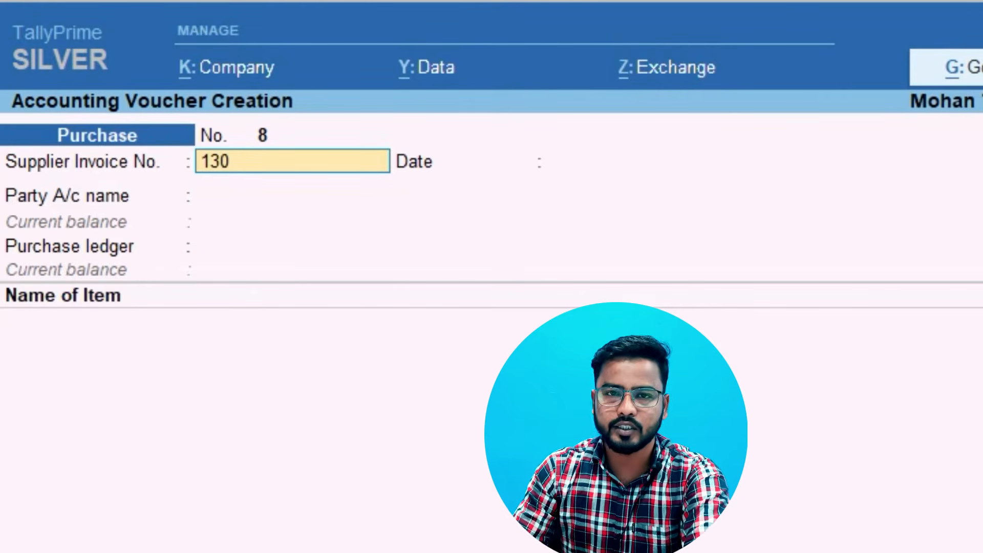
pyautogui.press('Return')
pyautogui.press('Return')
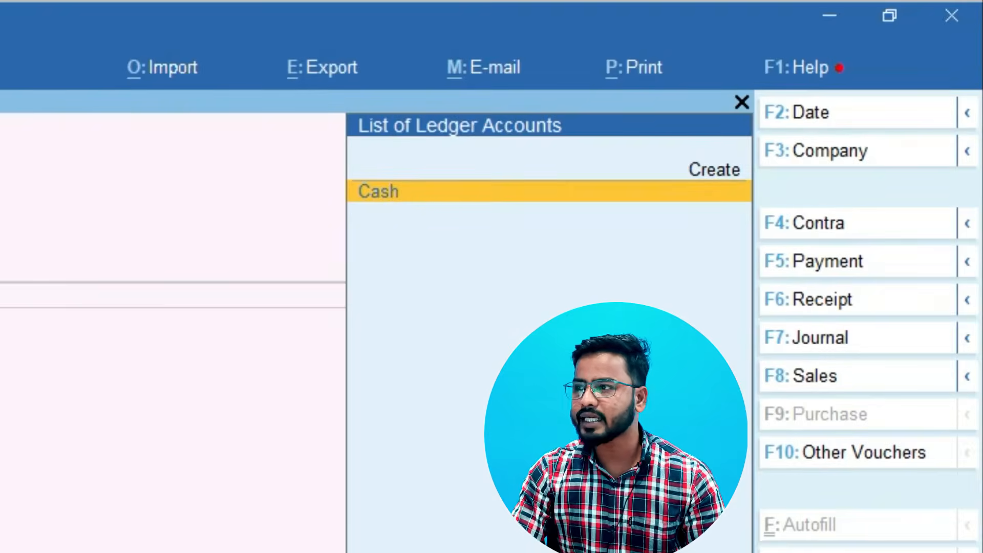
# Choose Cash as the party account of the purchase voucher, leave the receipt details blank and keep Cash as the supplier
pyautogui.press('Return')
pyautogui.press('Return')
pyautogui.press('Return')
pyautogui.press('Return')
pyautogui.press('Return')
pyautogui.press('Return')
pyautogui.press('Return')
pyautogui.press('Return')
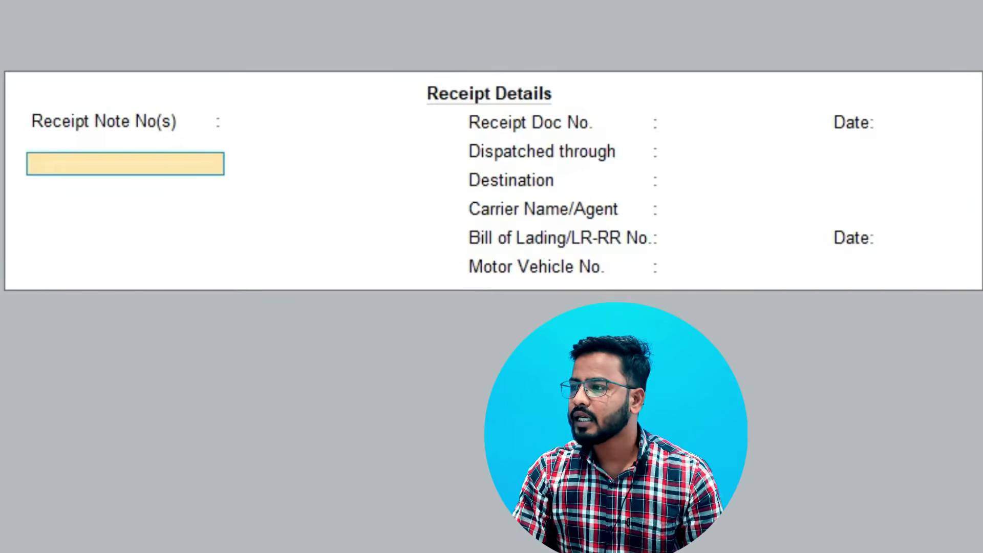
pyautogui.press('Return')
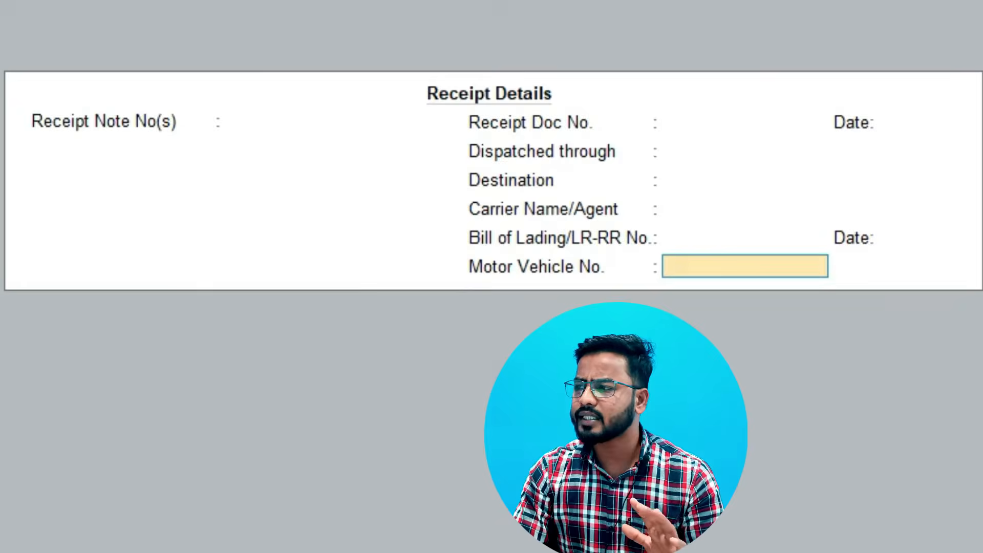
pyautogui.press('Return')
pyautogui.press('Return')
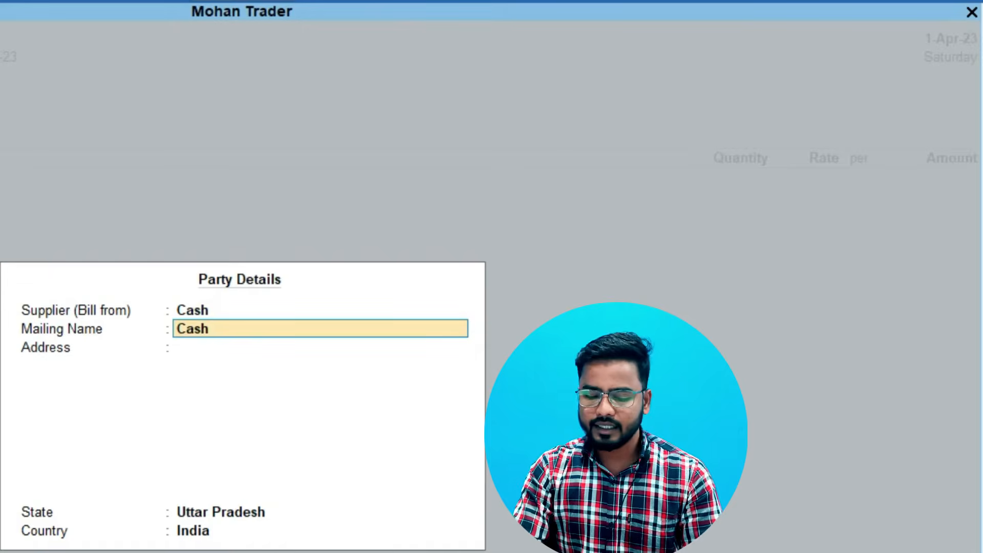
# Set the supplier's mailing name to Mahesh Traders and accept the remaining party details with a blank address
pyautogui.write('Mahesh Traders')
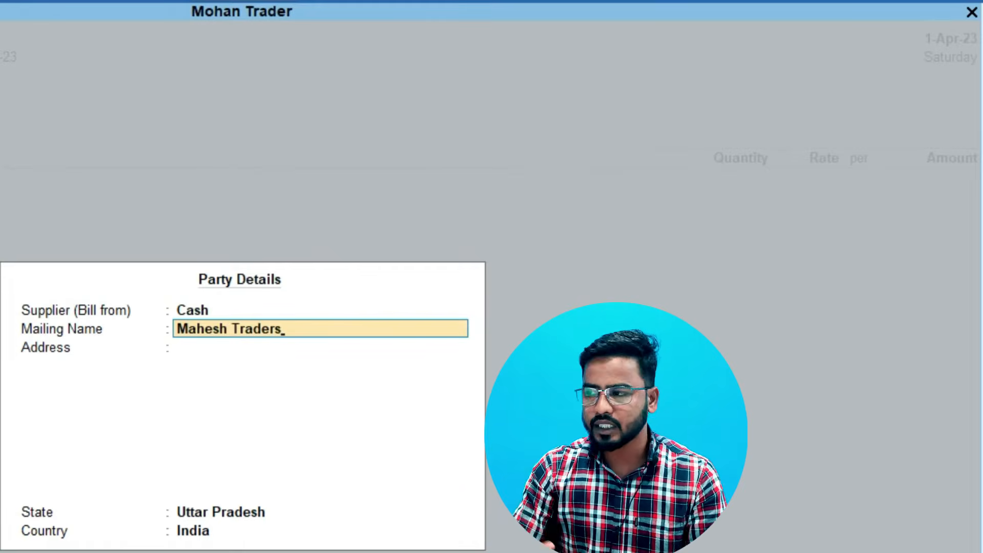
pyautogui.press('Return')
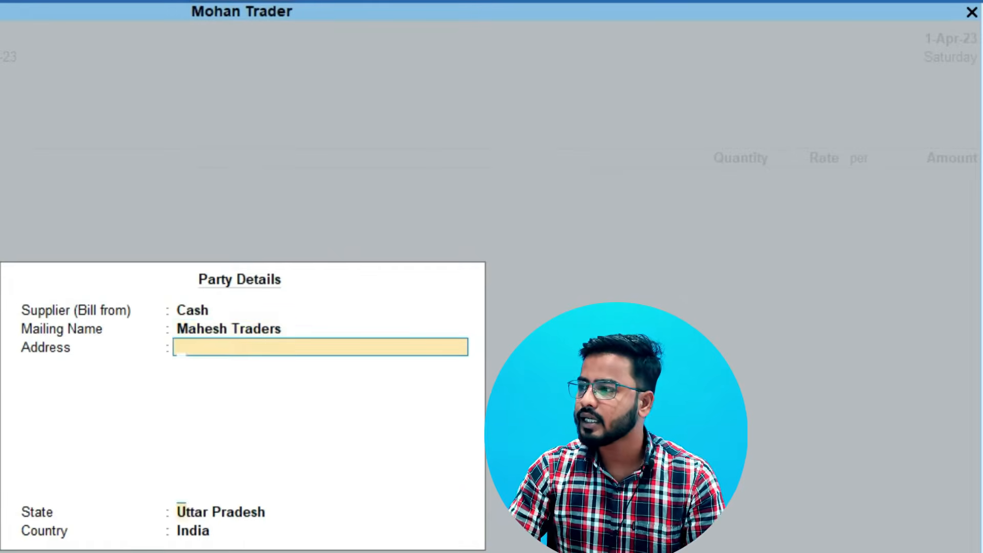
pyautogui.press('Return')
pyautogui.press('Return')
pyautogui.press('Return')
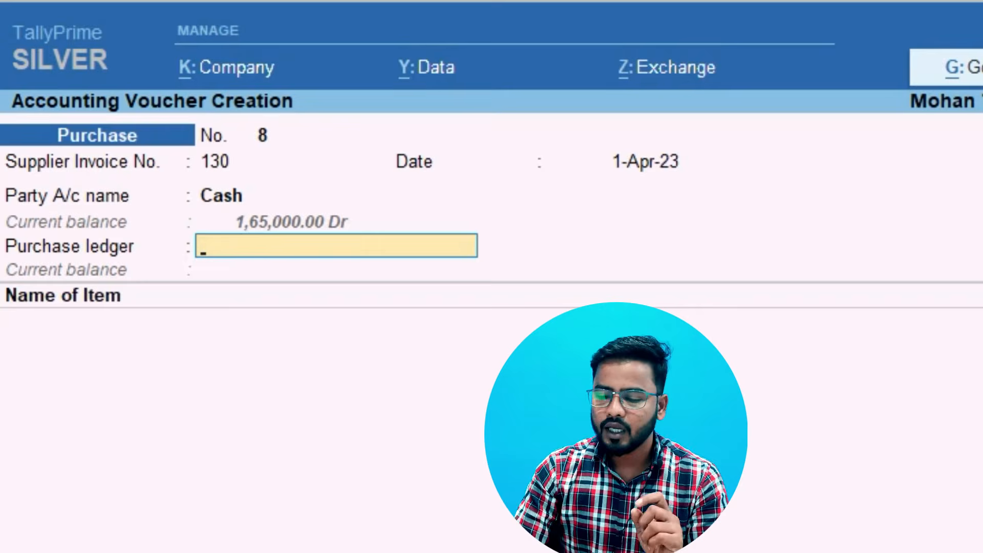
# Accept the purchase ledger and add the stock item Armani Shirt "M" with UP as its godown
pyautogui.press('Return')
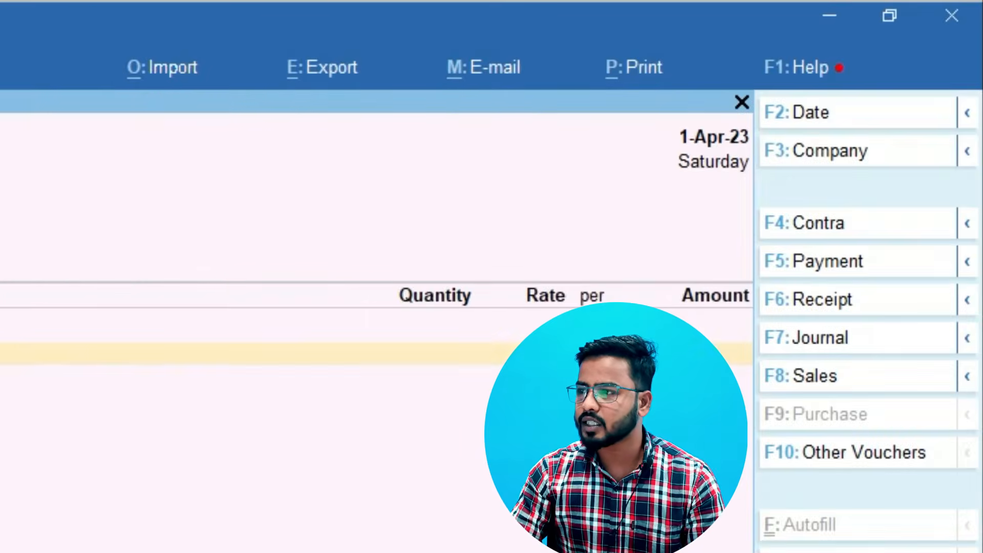
pyautogui.press('Down')
pyautogui.press('Down')
pyautogui.press('Down')
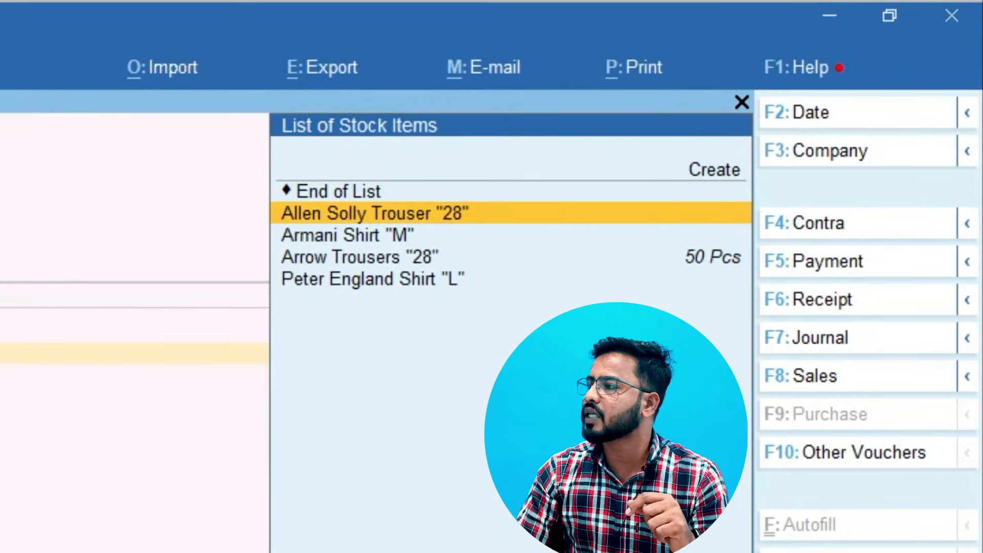
pyautogui.press('Down')
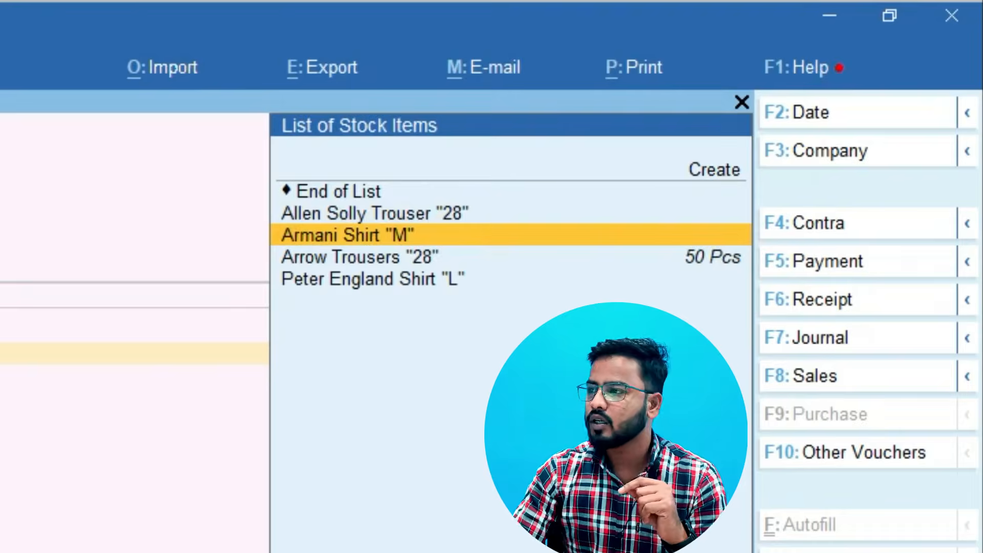
pyautogui.press('Return')
pyautogui.press('Down')
pyautogui.press('Down')
pyautogui.press('Down')
pyautogui.press('Return')
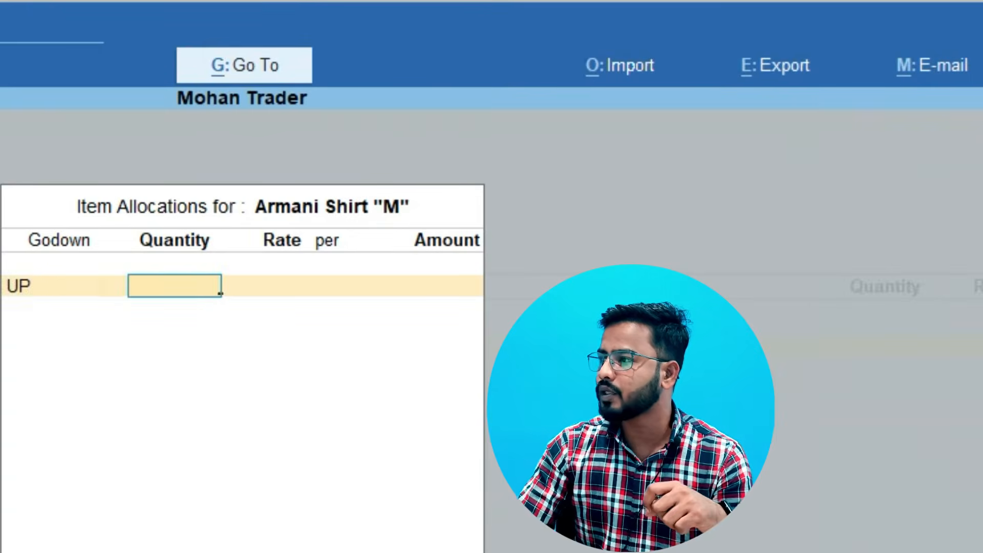
# Set the UP allocation of Armani Shirt "M" to 100 Pcs at a rate of 250.00 per Pcs
pyautogui.write('100')
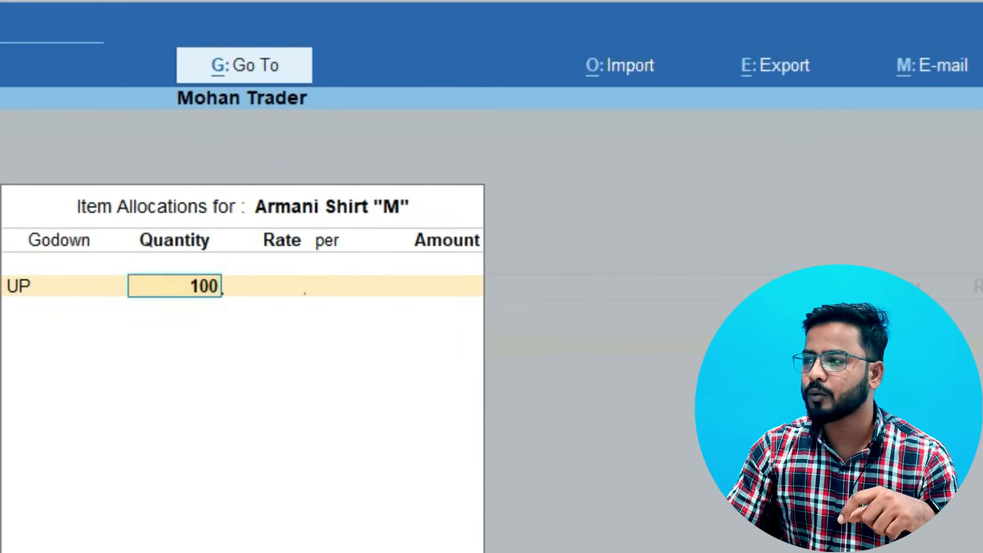
pyautogui.press('Return')
pyautogui.press('Return')
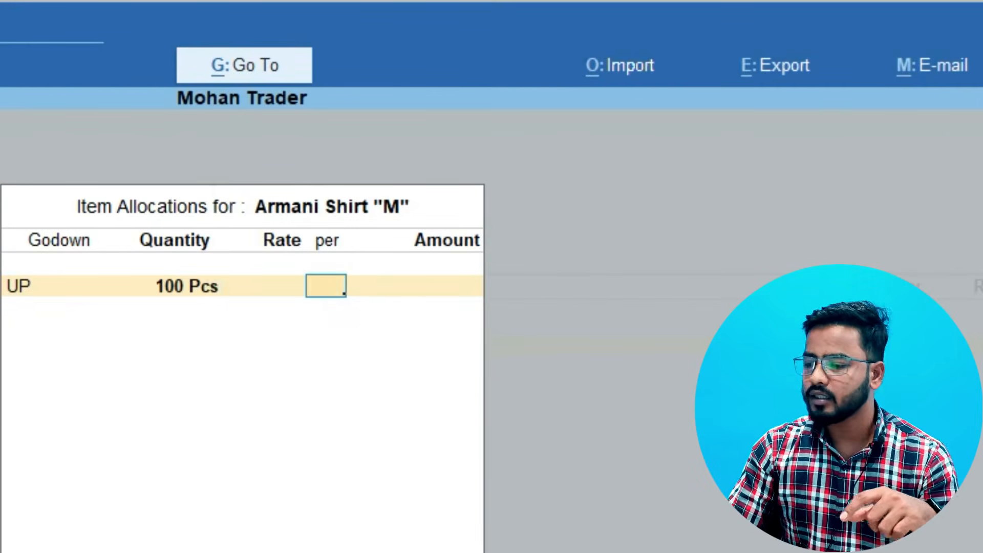
pyautogui.press('BackSpace')
pyautogui.write('250')
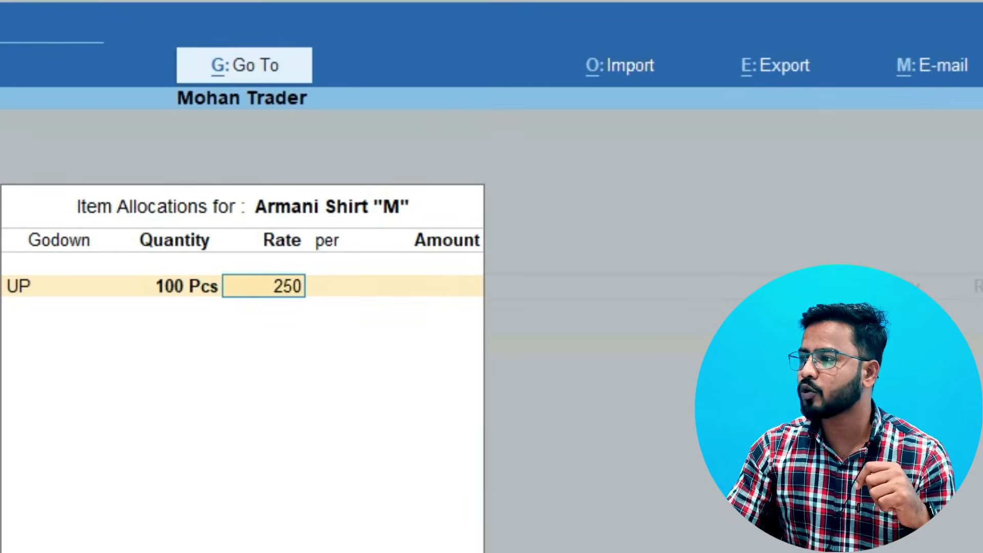
pyautogui.press('Return')
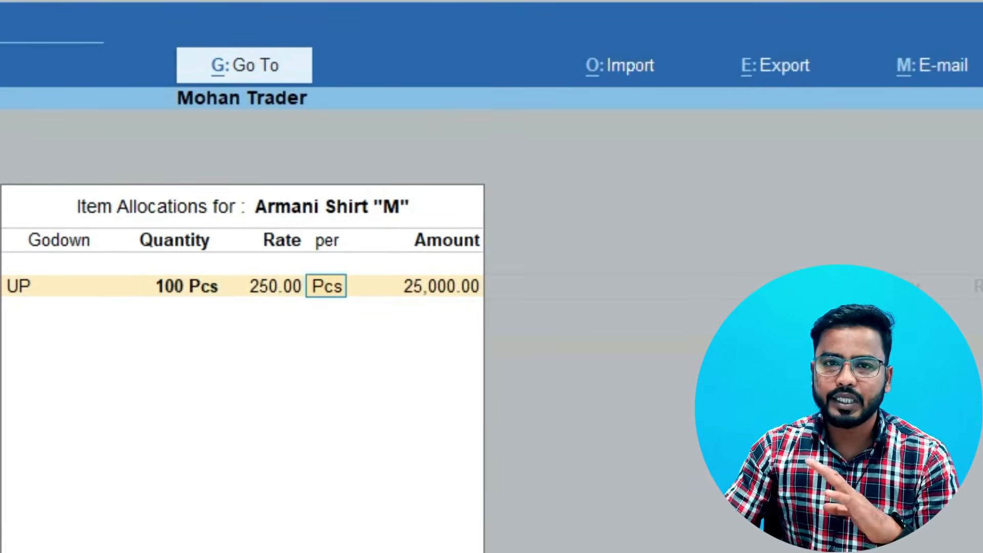
pyautogui.press('Return')
pyautogui.press('Return')
pyautogui.press('Return')
pyautogui.press('Return')
pyautogui.press('Return')
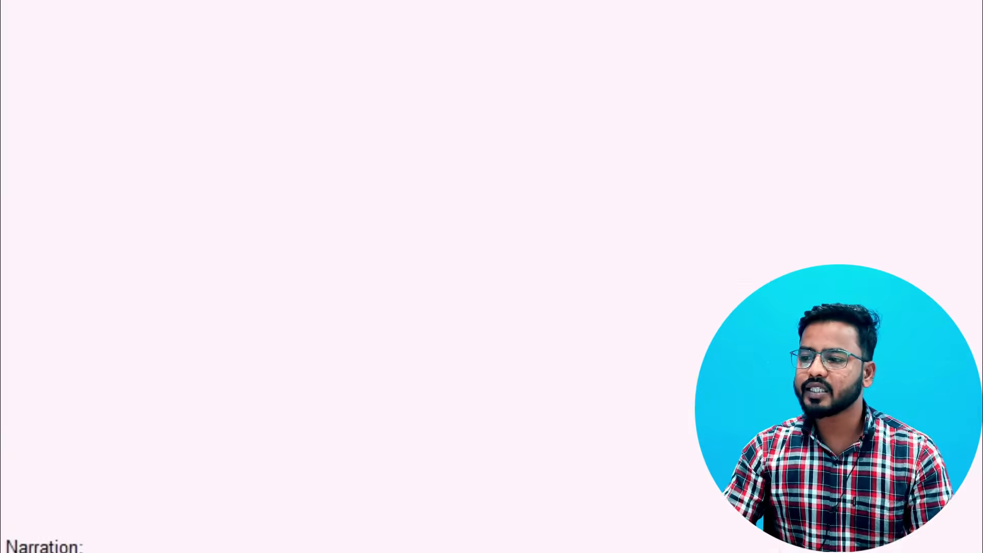
# Finish the item list, enter the narration "Purchase goods from mahesh traders" and save the purchase voucher
pyautogui.write('Purchase goods from ')
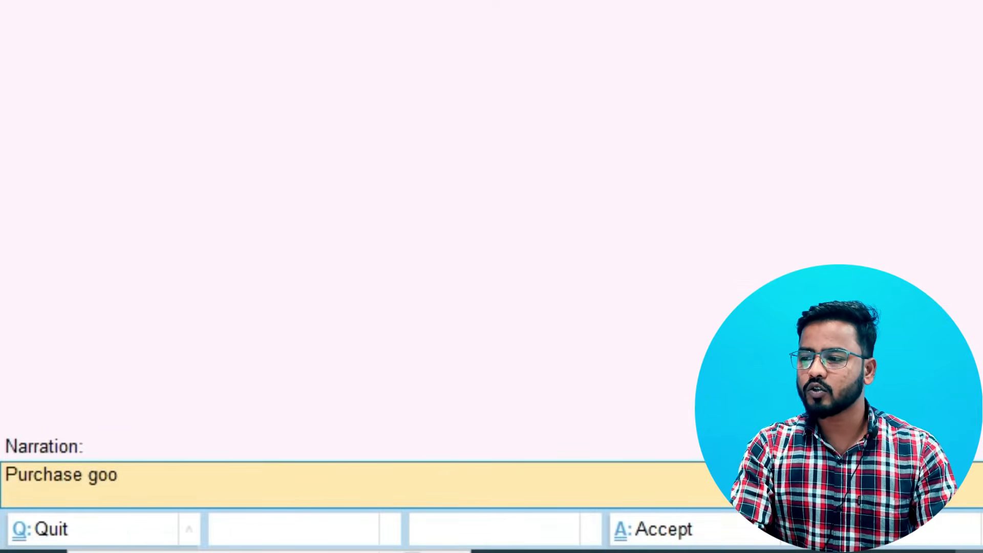
pyautogui.write('mahesh traders')
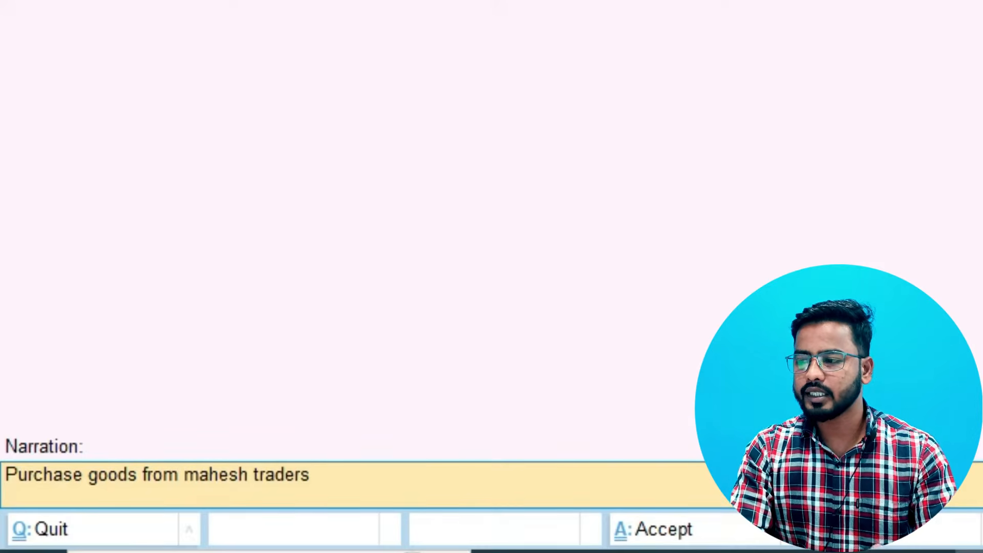
pyautogui.press('Return')
pyautogui.press('Return')
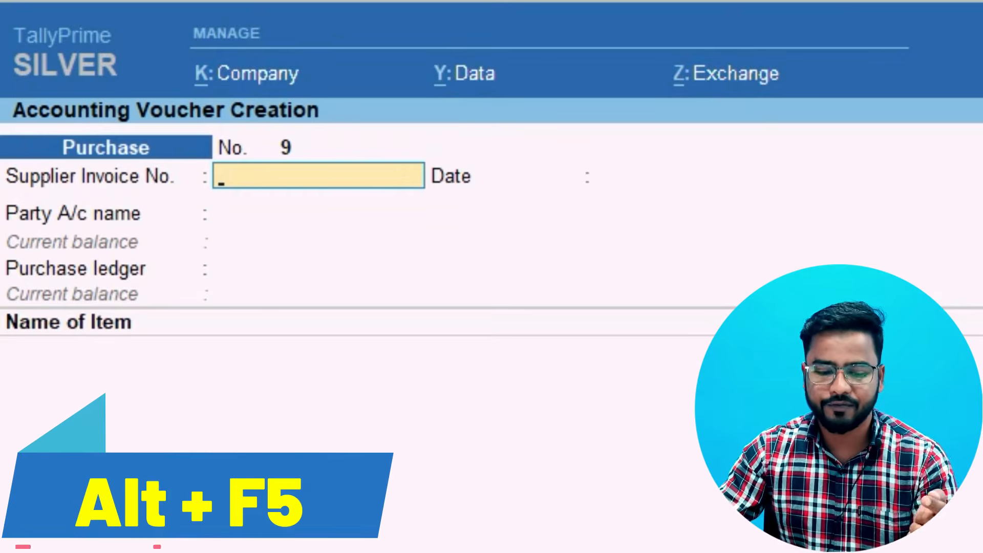
# Start a debit note for Cash with blank dispatch details, original invoice number 130 and invoice date 1-Apr-23
pyautogui.hotkey('alt', 'F5')
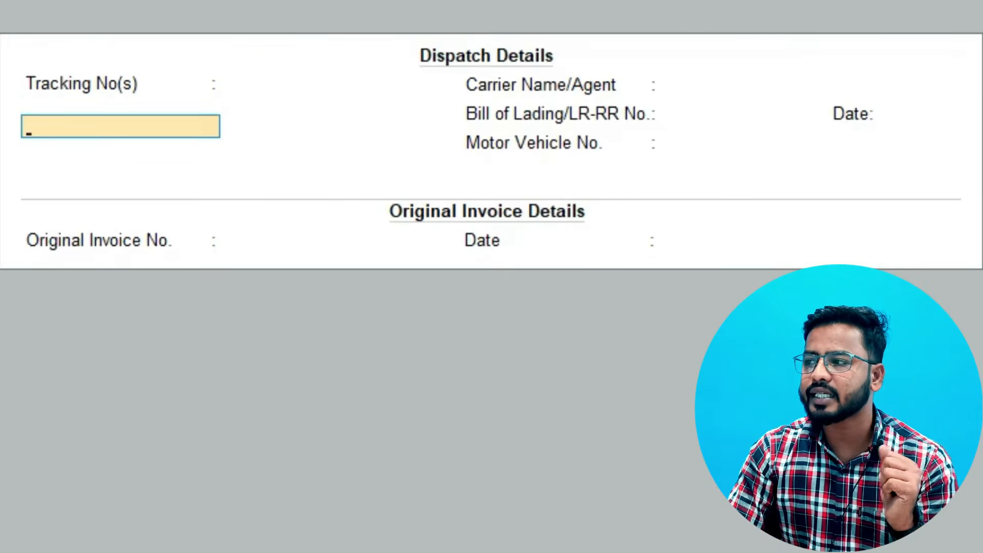
pyautogui.press('Return')
pyautogui.press('Return')
pyautogui.press('Return')
pyautogui.press('Return')
pyautogui.press('Return')
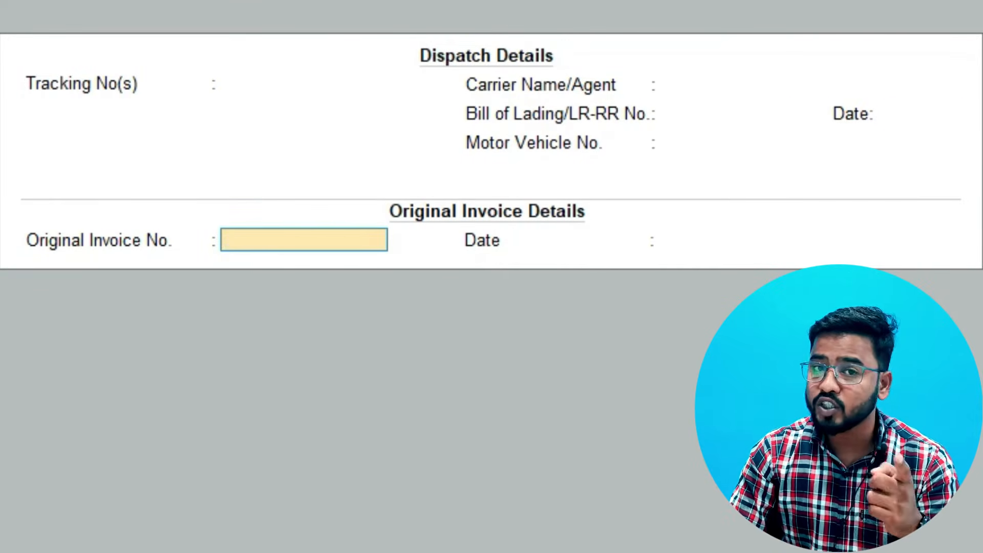
pyautogui.write('130')
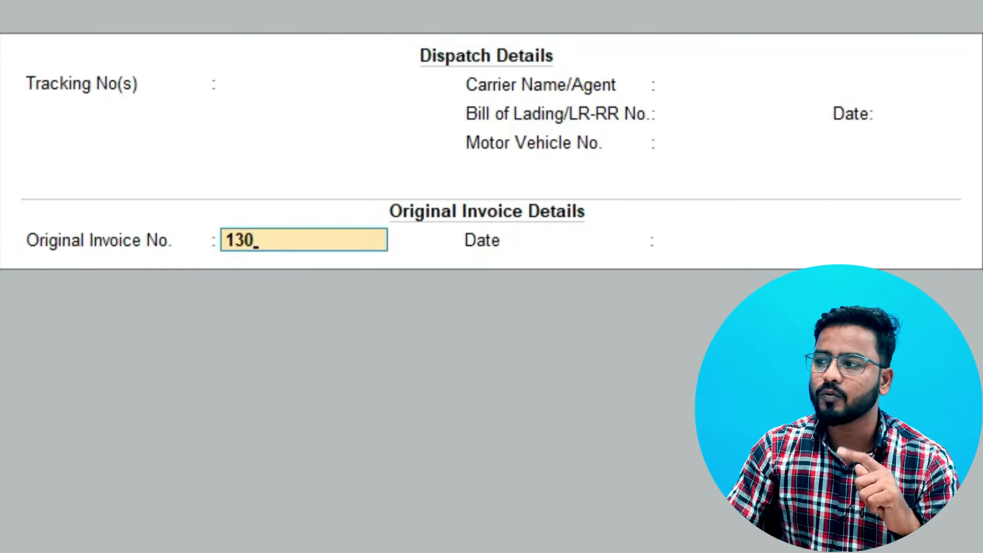
pyautogui.press('Return')
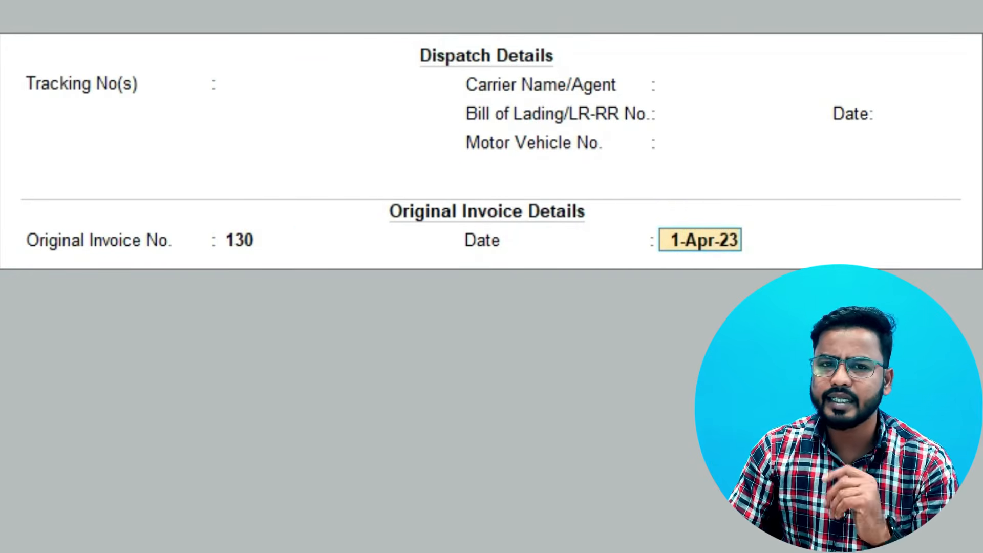
pyautogui.press('Return')
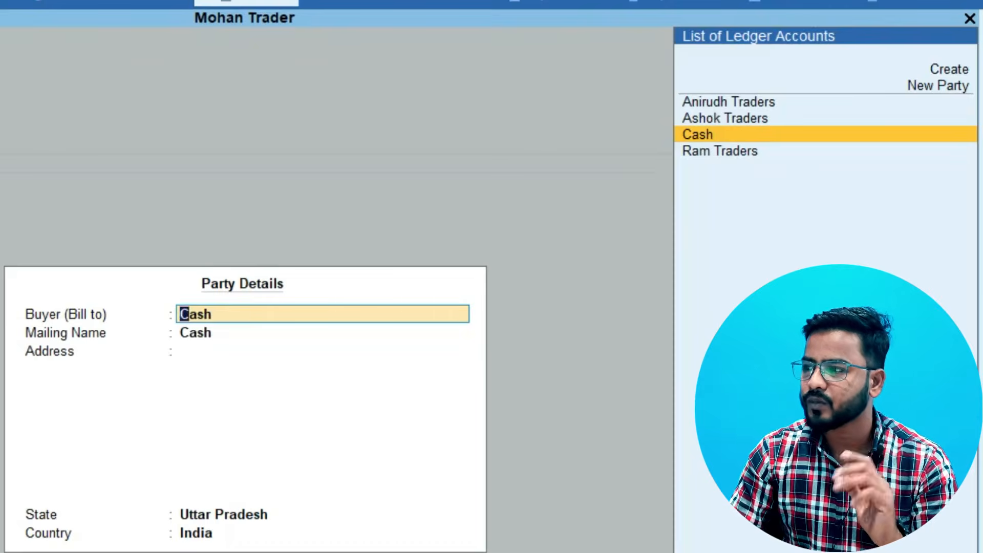
# Keep Cash as the debit note's buyer, set the mailing name to Mahesh Traders and accept the party details
pyautogui.press('Return')
pyautogui.write('Mahesh t')
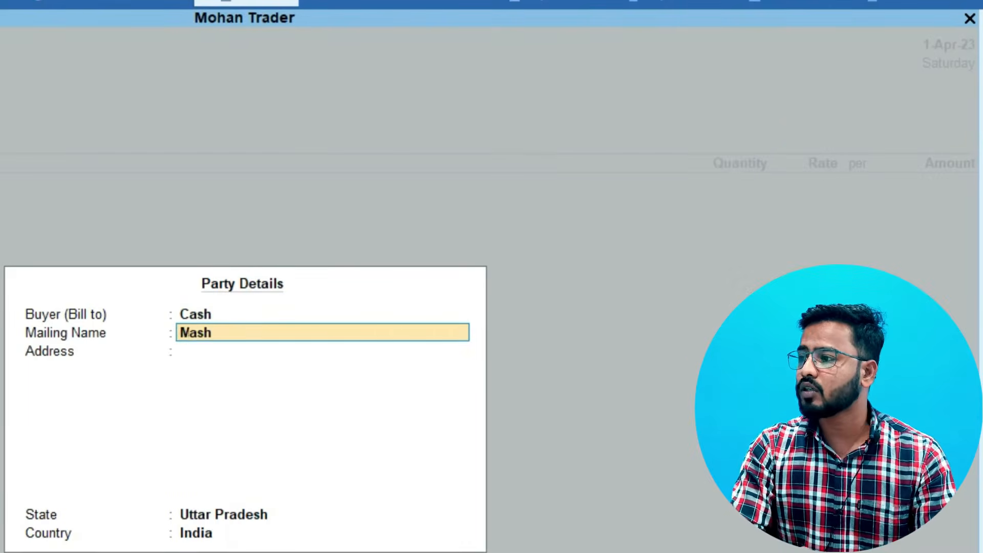
pyautogui.write('raders')
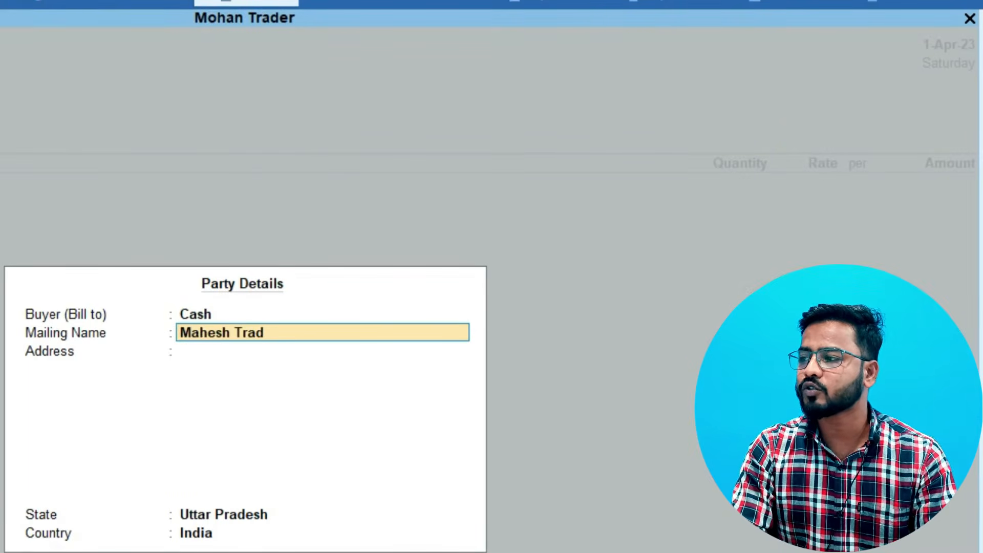
pyautogui.press('Return')
pyautogui.press('Return')
pyautogui.press('Return')
pyautogui.press('Return')
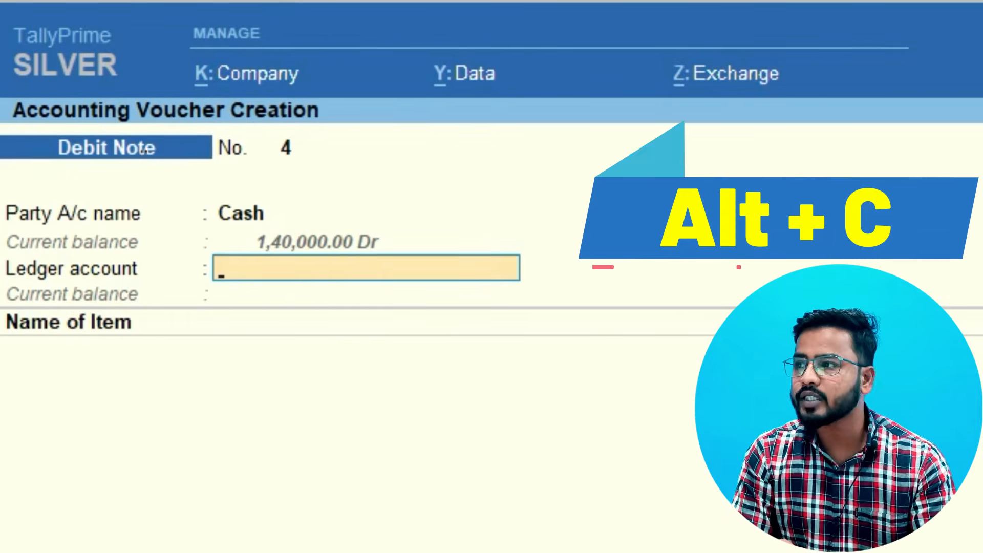
# Create the ledger Discount on Purchase under Purchase Accounts and use it as the debit note's ledger account
pyautogui.hotkey('alt', 'c')
pyautogui.write('Dis')
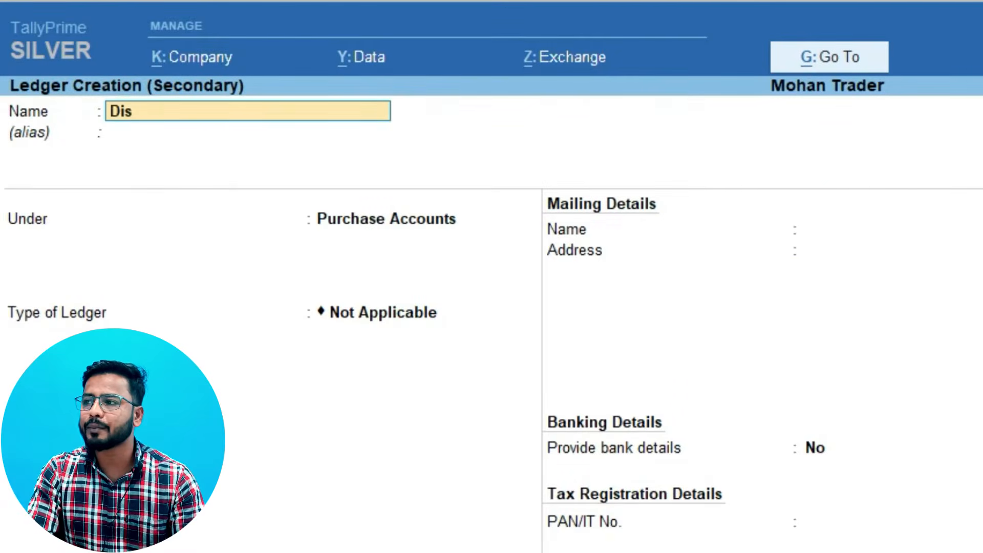
pyautogui.write('count on Purchase')
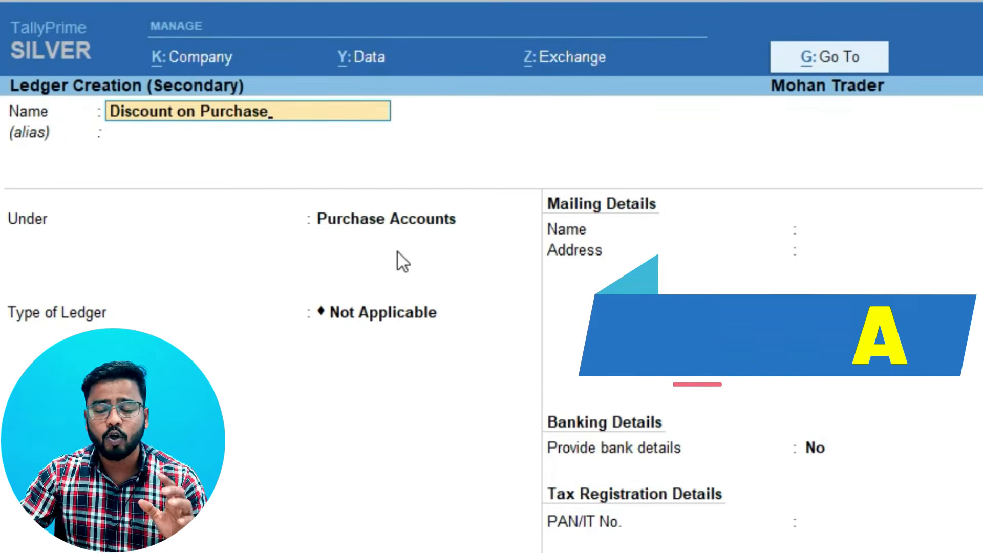
pyautogui.hotkey('ctrl', 'a')
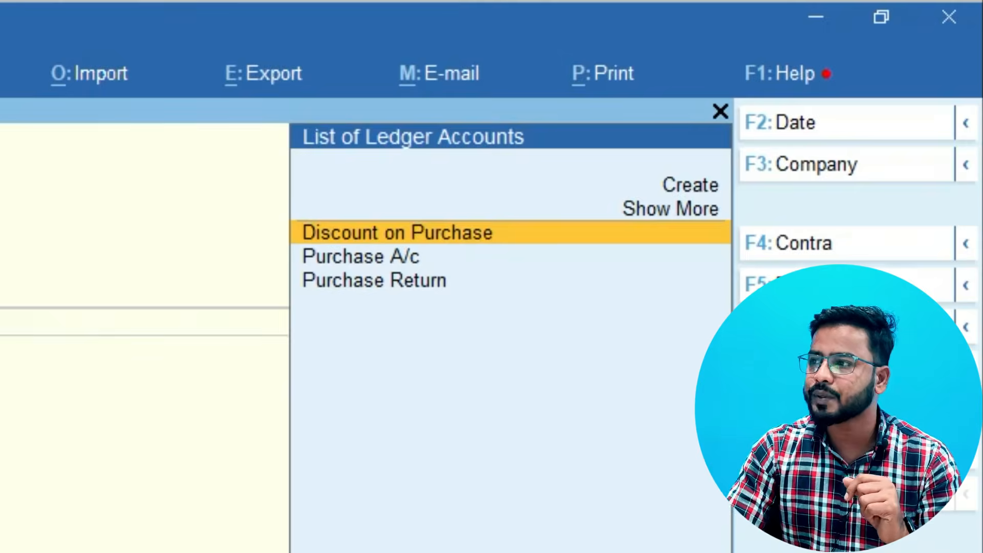
pyautogui.press('Return')
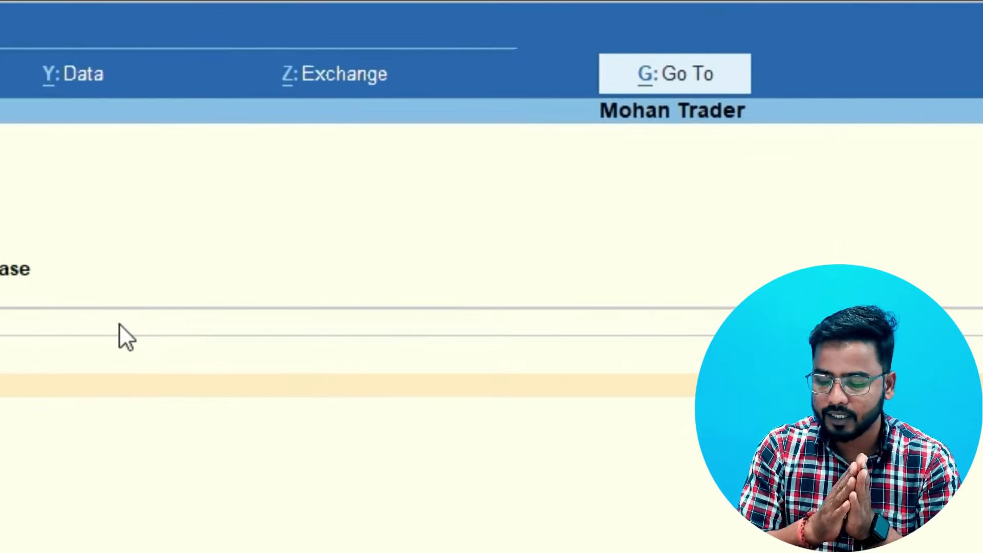
# Add Armani Shirt "M" to the debit note, allocating an amount of 5,000.00 to the UP godown without quantity or rate
pyautogui.press('Down')
pyautogui.press('Down')
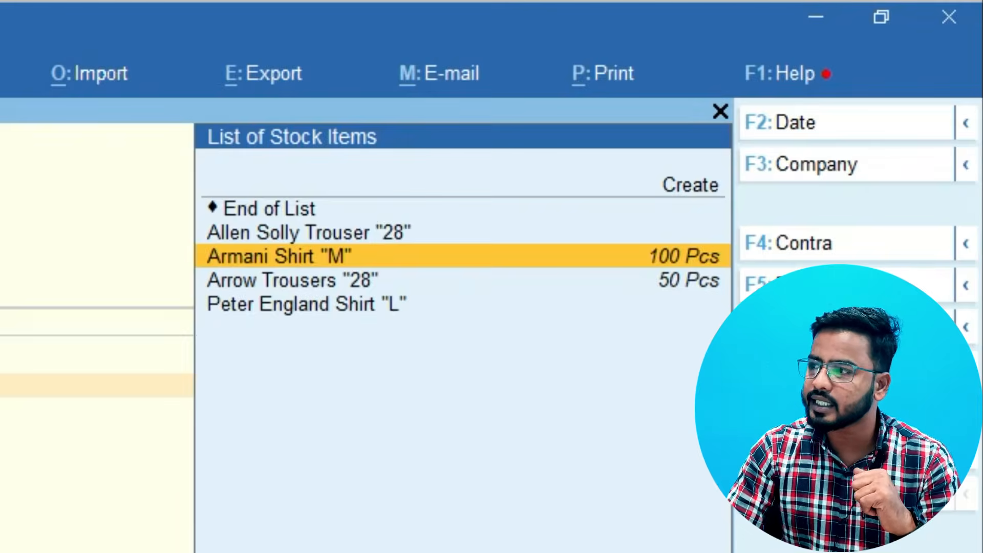
pyautogui.press('Return')
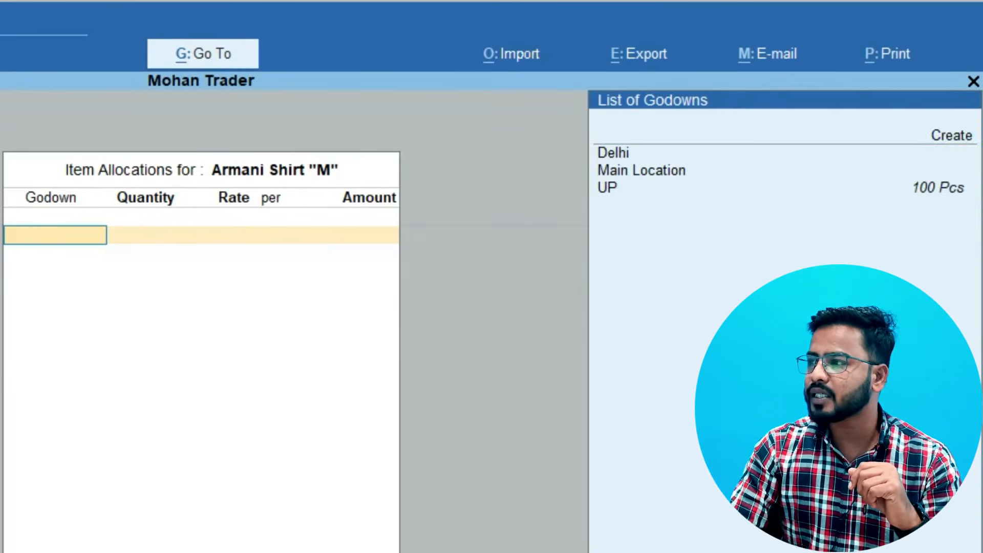
pyautogui.press('Down')
pyautogui.press('Down')
pyautogui.press('Down')
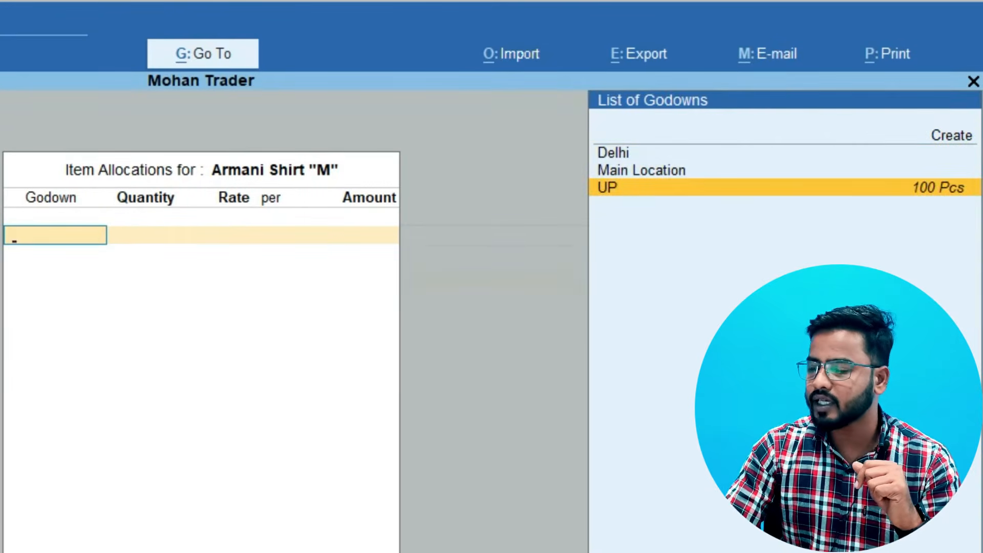
pyautogui.press('Return')
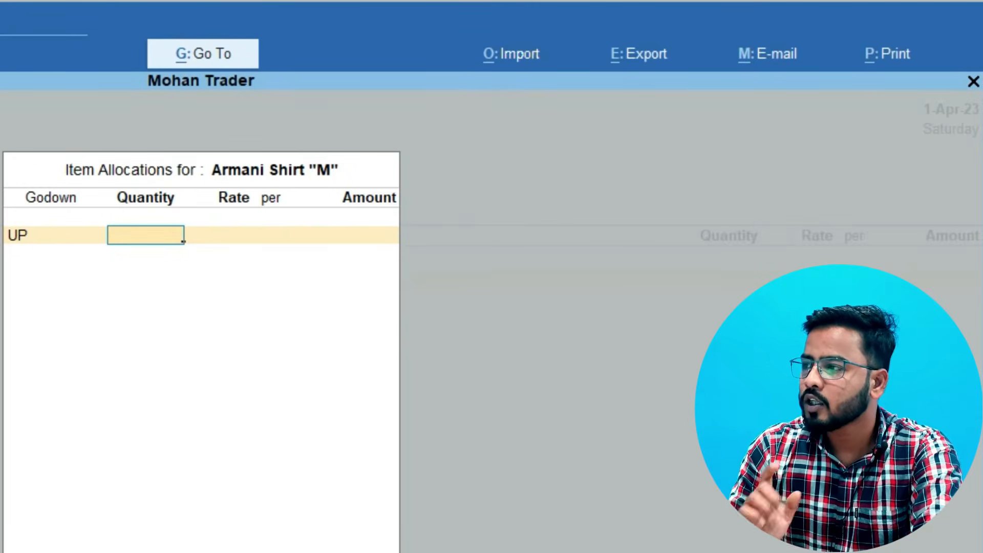
pyautogui.press('Return')
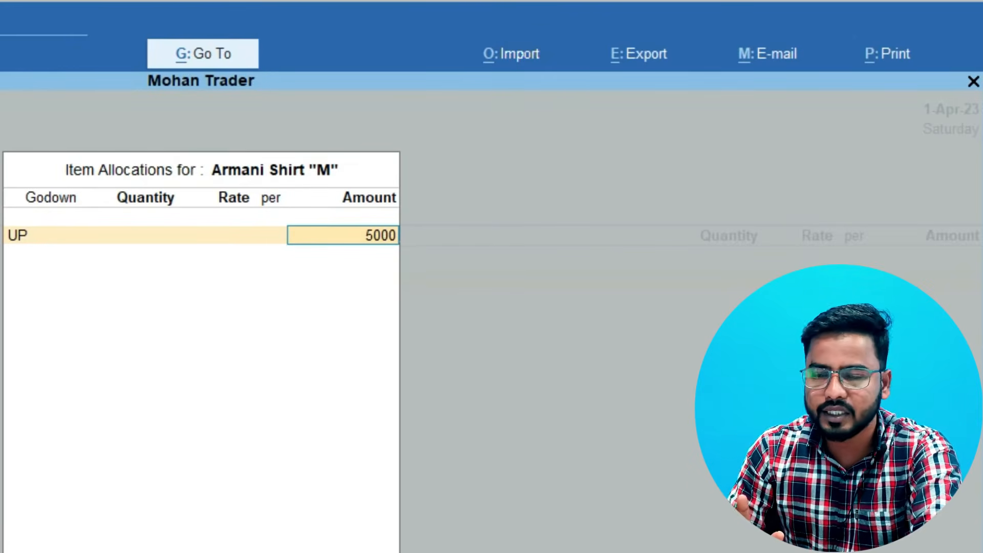
pyautogui.press('Return')
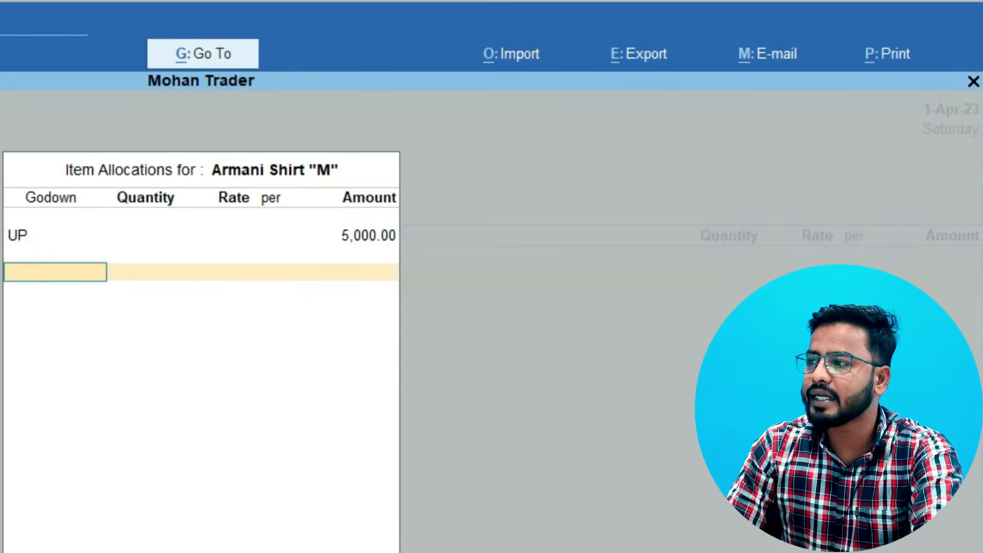
# Finish the item entry, add the narration "Got discount on diffective products" and save the debit note
pyautogui.press('Return')
pyautogui.press('Return')
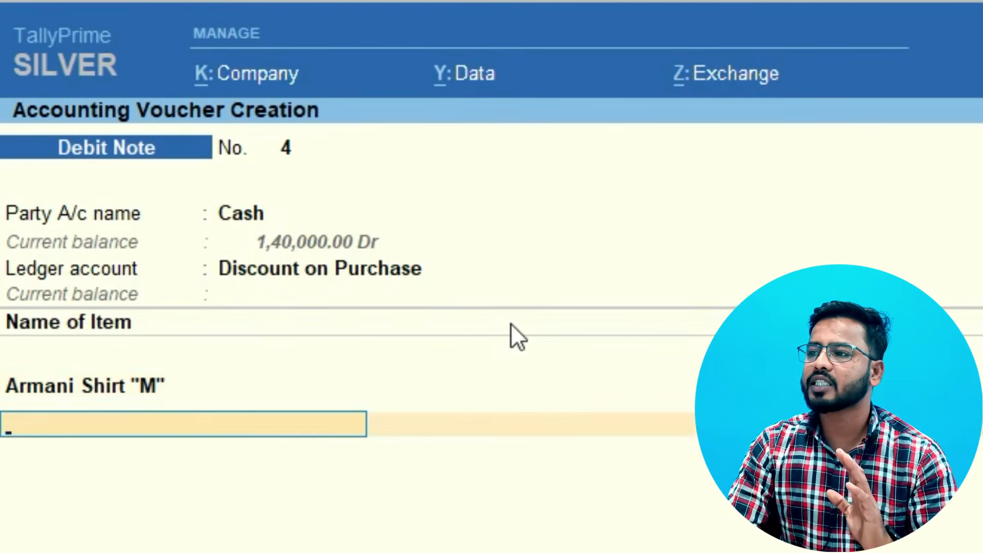
pyautogui.press('Return')
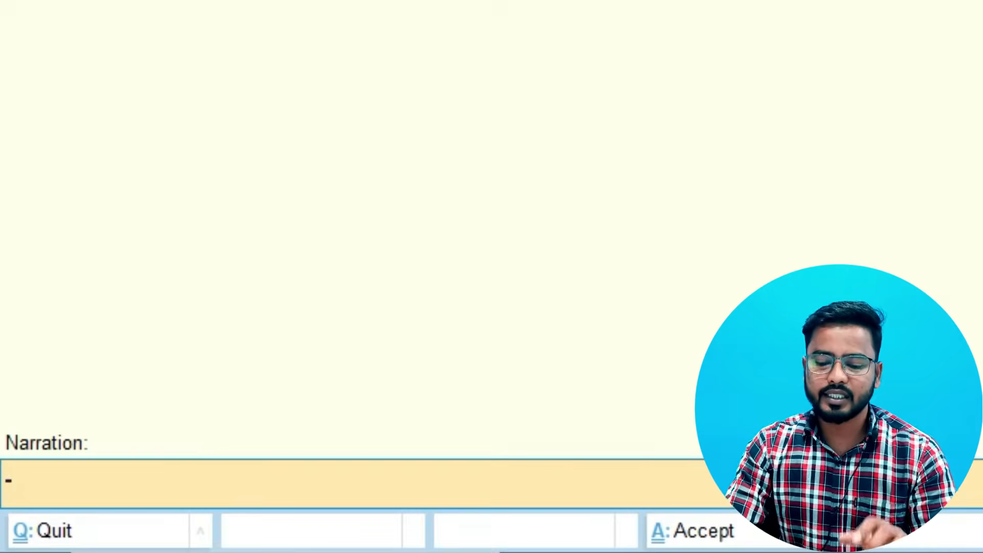
pyautogui.write('Got')
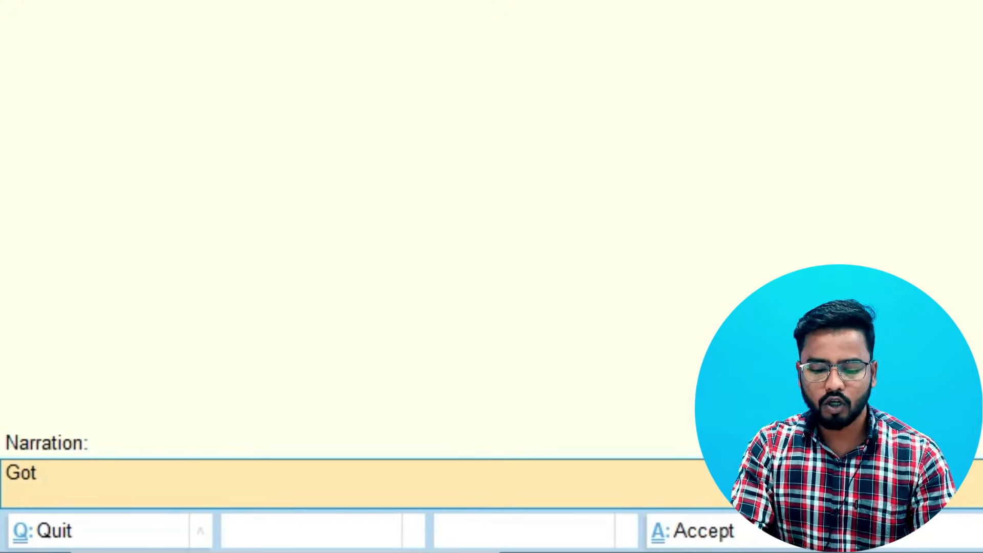
pyautogui.write(' discount')
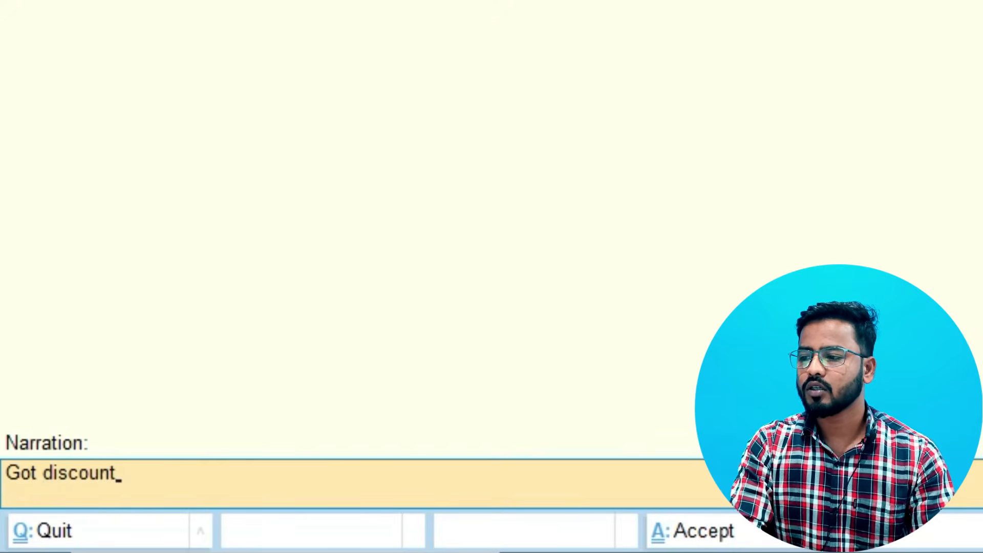
pyautogui.write(' on diffective products')
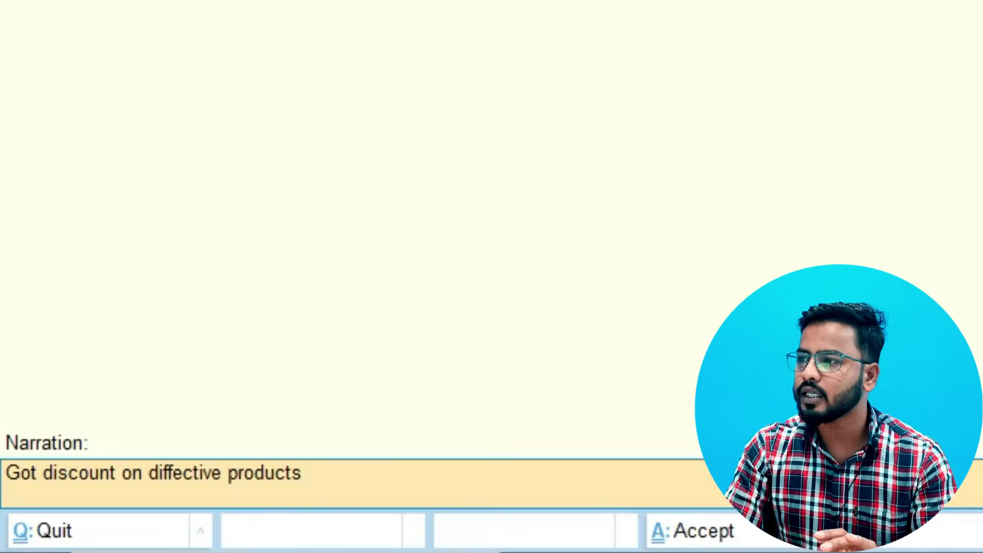
pyautogui.press('Return')
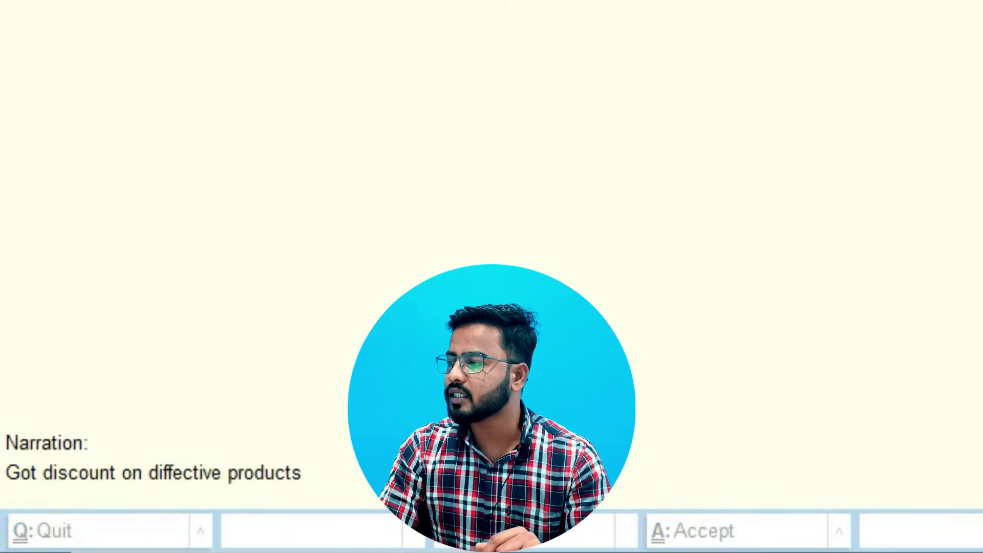
pyautogui.press('Return')
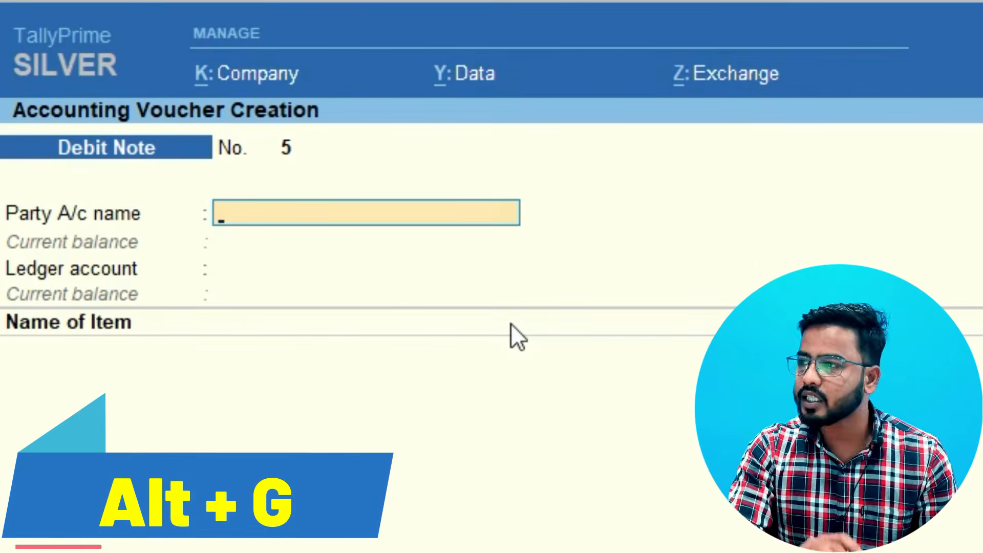
# Open the Profit & Loss A/c report, examine the ledger breakdown of Purchase Accounts and return to the report
pyautogui.hotkey('alt', 'g')
pyautogui.press('Down')
pyautogui.press('Return')
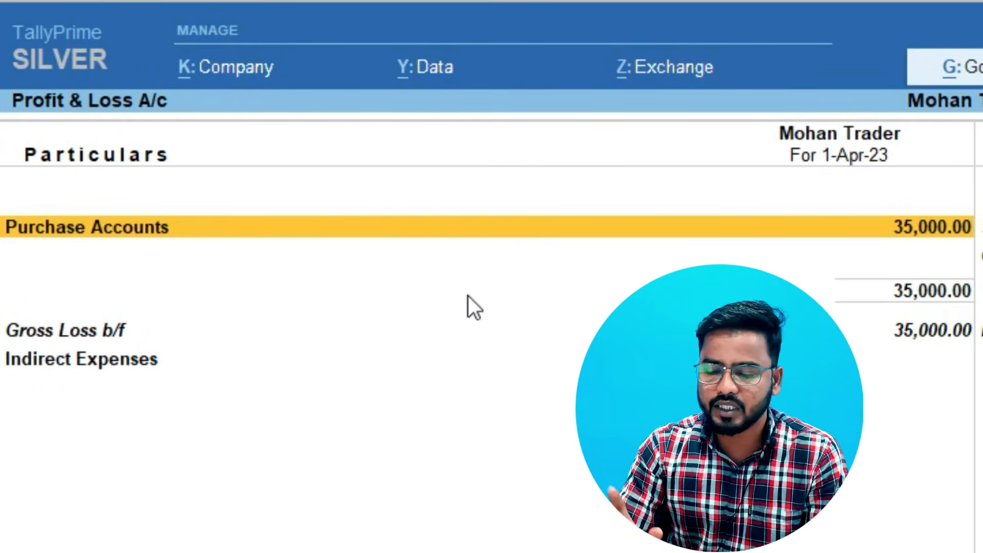
pyautogui.press('Return')
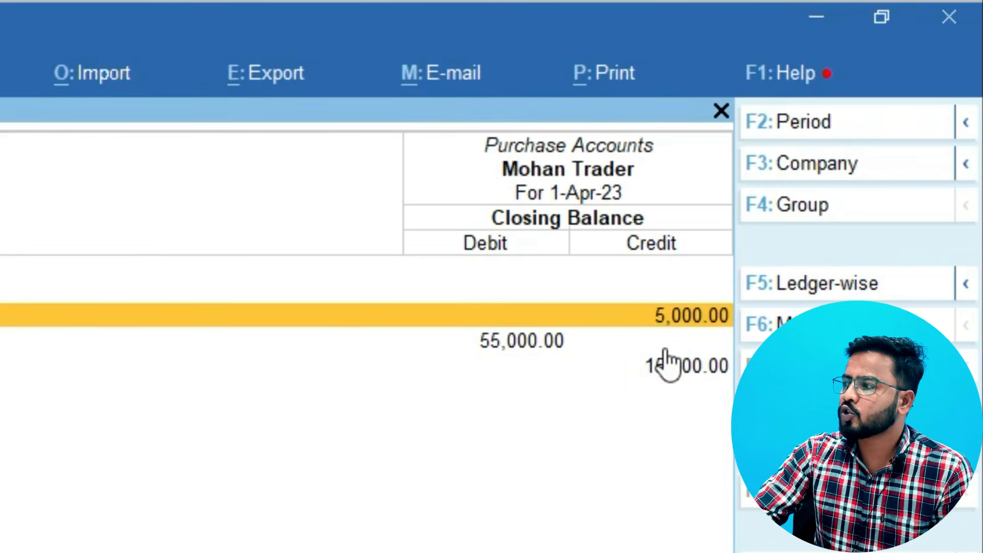
pyautogui.press('Escape')
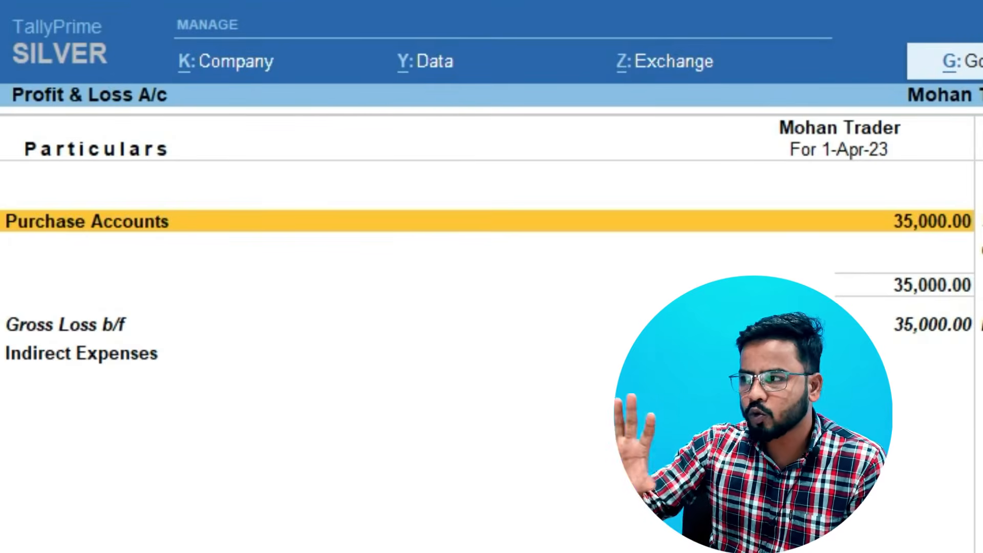